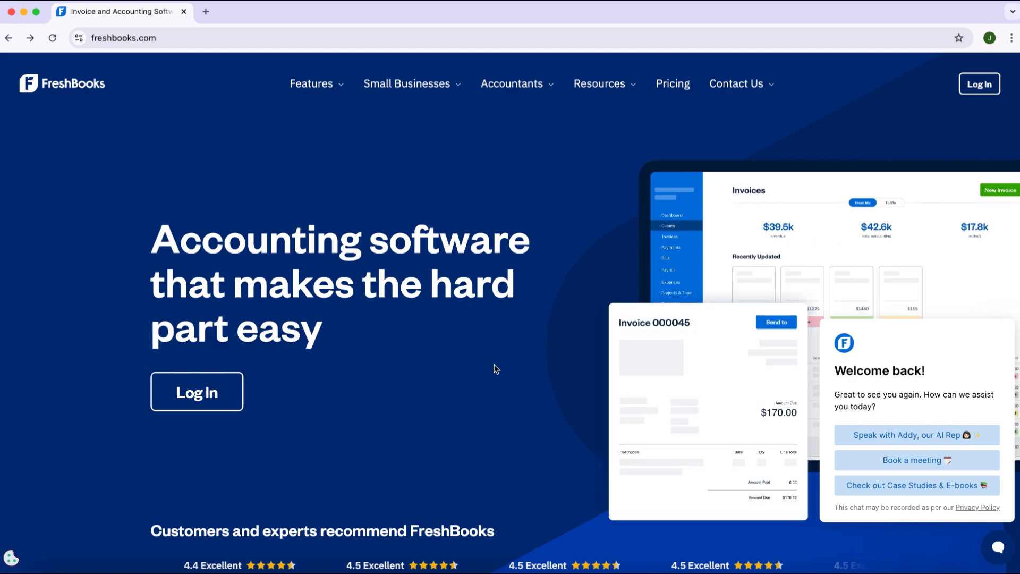
- Open the invoicing feature page and look through its overview of invoice software features
click(338, 90)
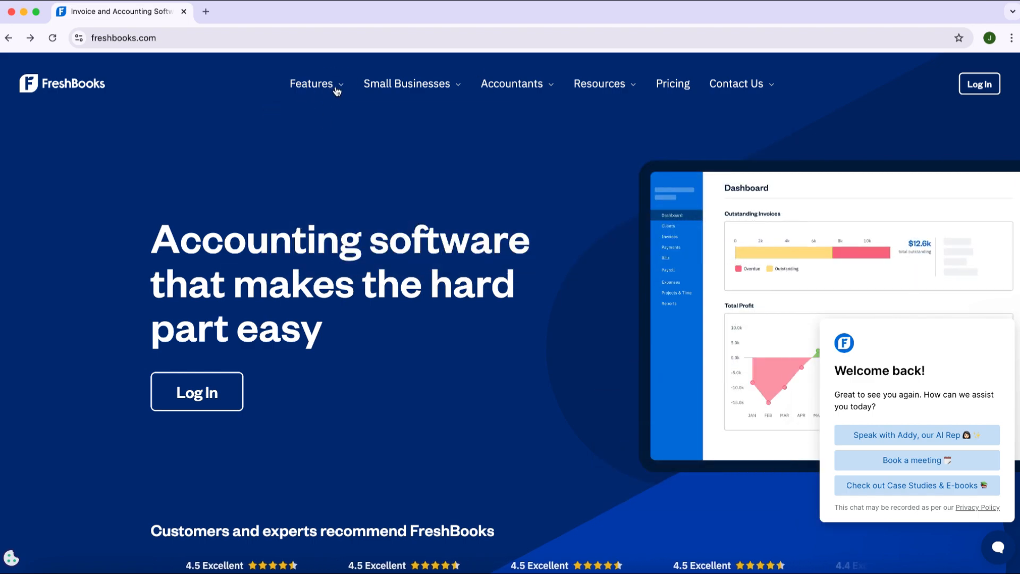
mouse_move(337, 93)
click(309, 154)
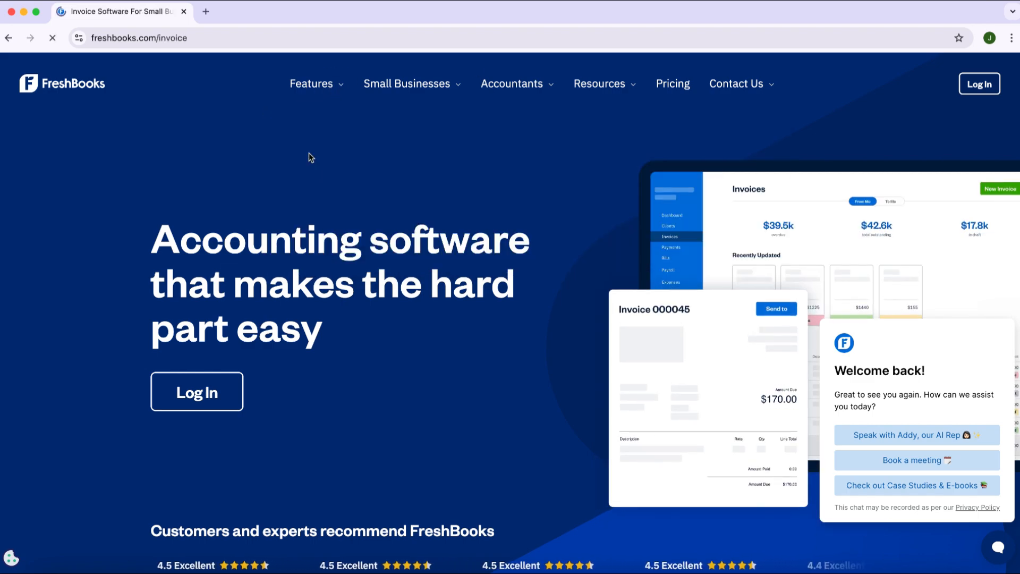
scroll(309, 153, down, 3)
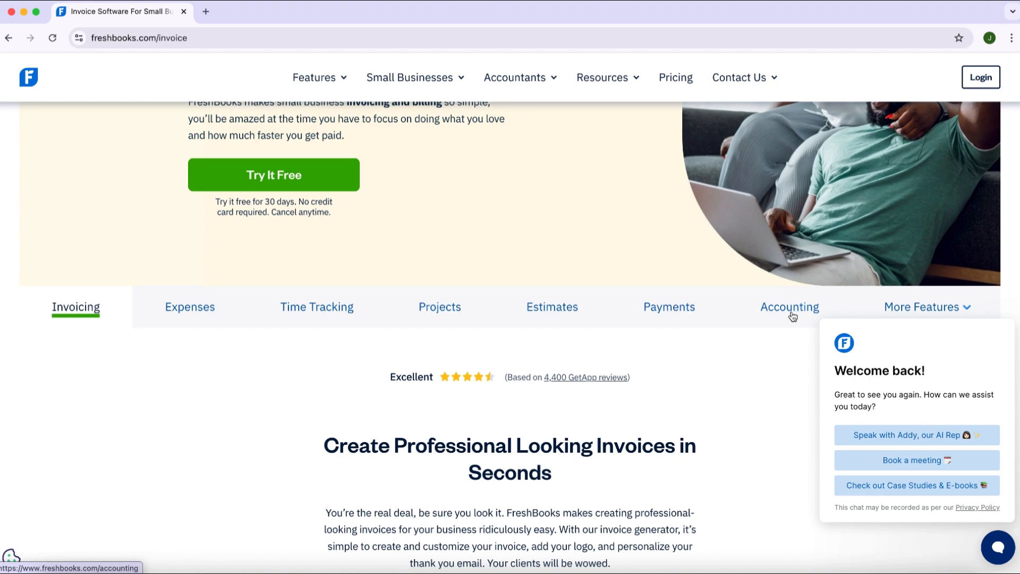
scroll(877, 297, down, 1)
mouse_move(924, 257)
scroll(871, 264, down, 3)
scroll(871, 263, up, 7)
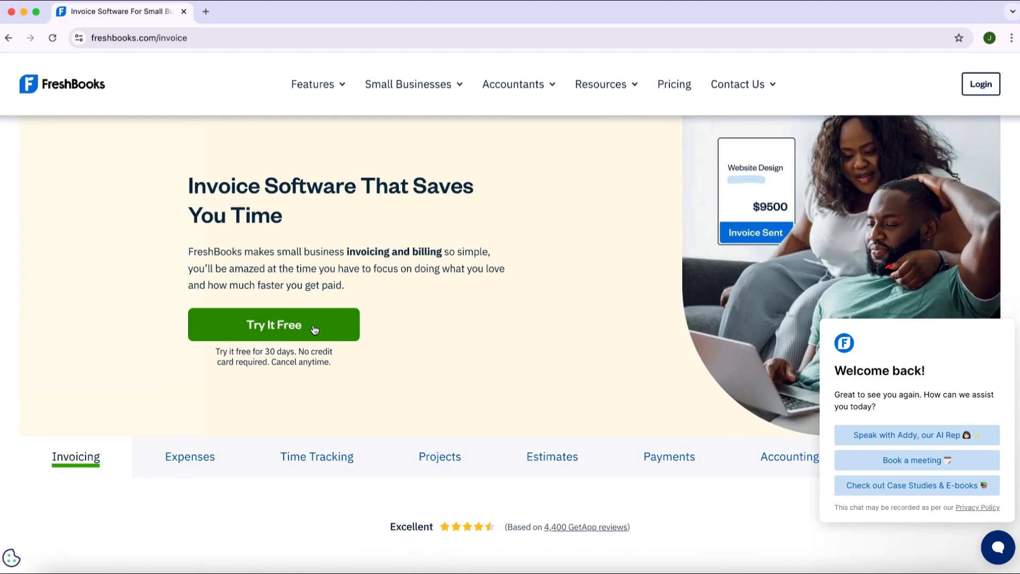
- Go through the free trial sign-up page to log in to the existing account, and review the dashboard's summary sections
click(319, 325)
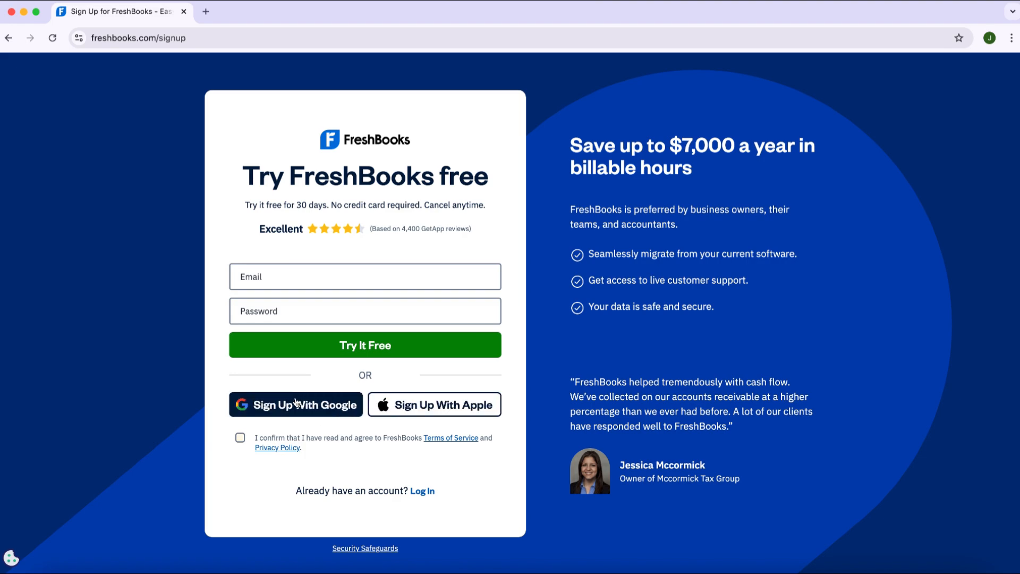
click(422, 490)
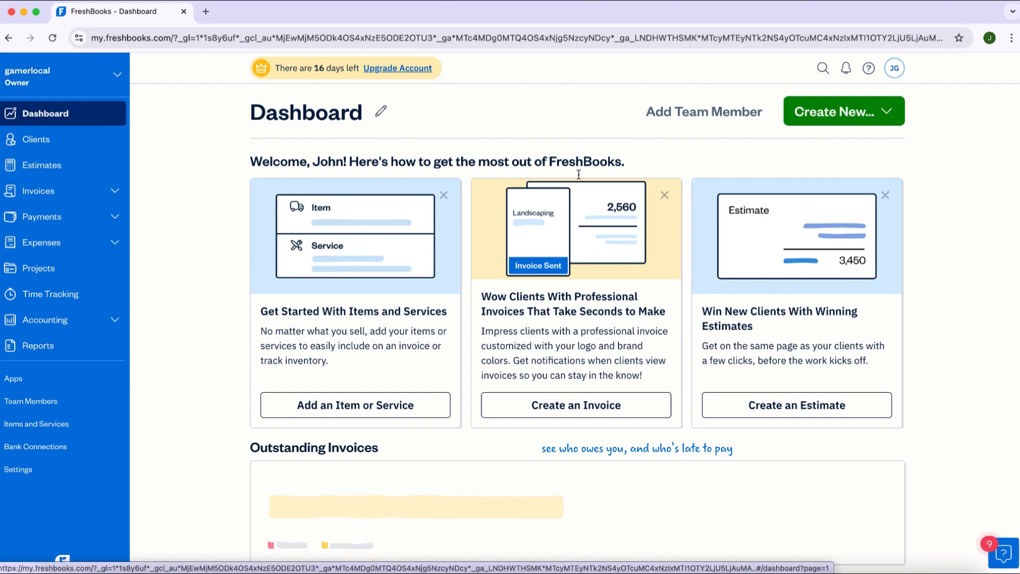
scroll(414, 327, down, 5)
scroll(413, 329, down, 2)
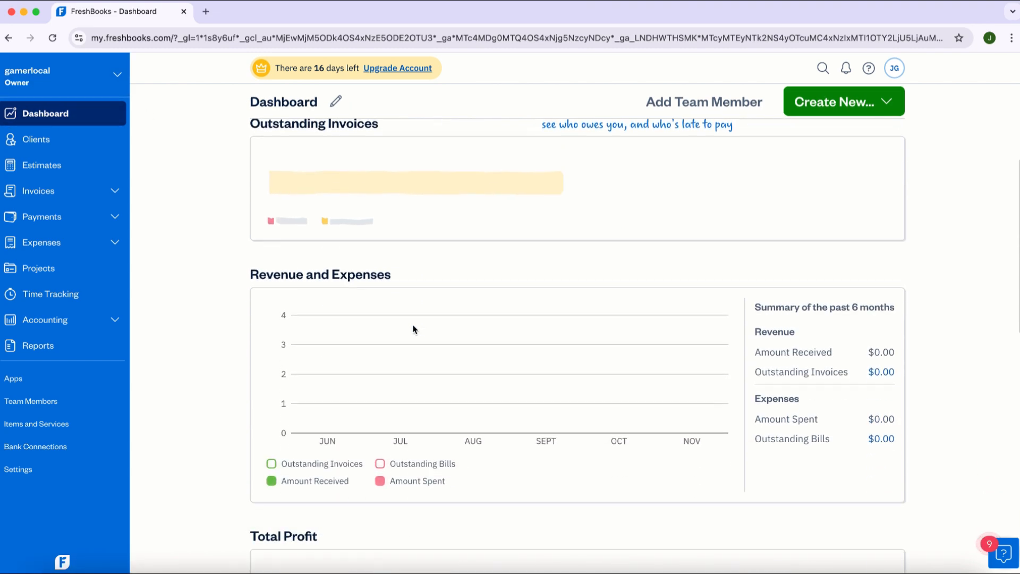
scroll(405, 316, down, 3)
scroll(404, 313, down, 11)
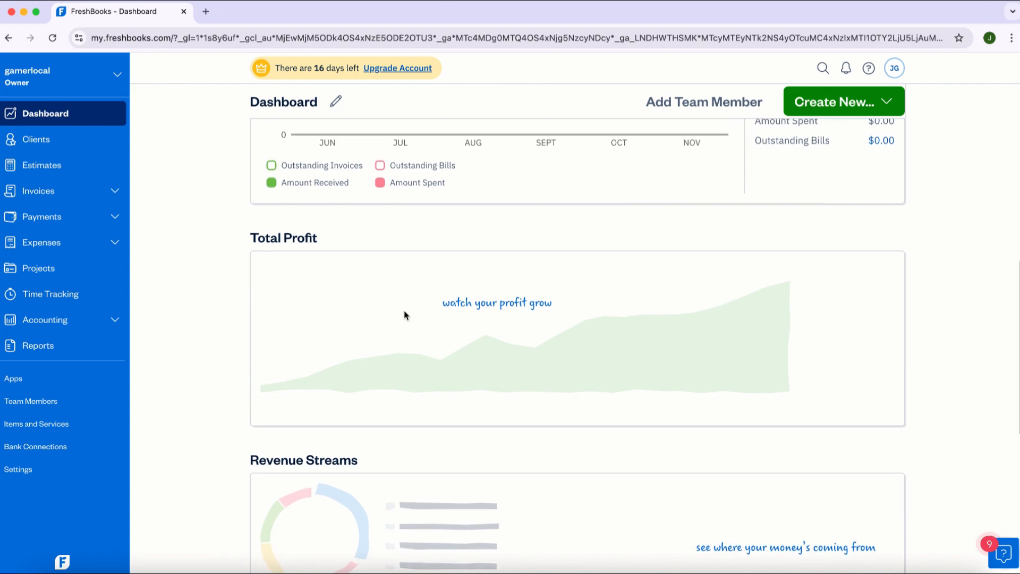
scroll(403, 313, up, 15)
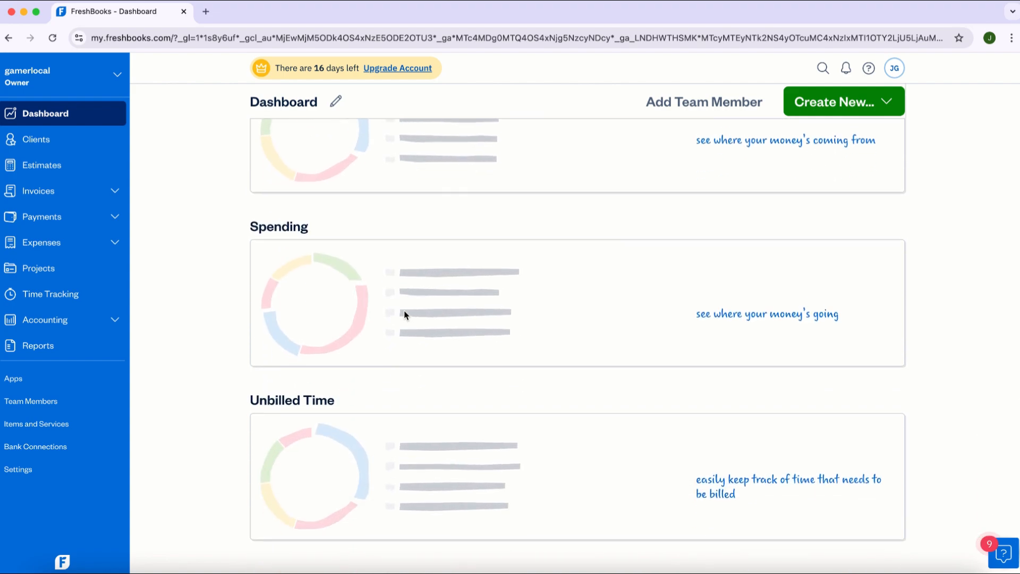
- Open the Clients section and review the recently active clients and the full client list
click(54, 141)
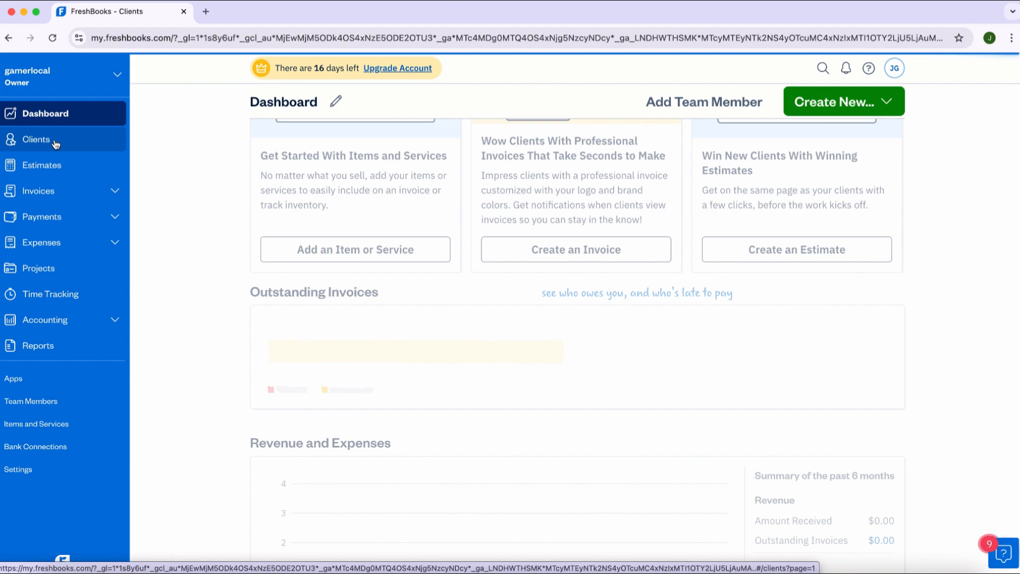
scroll(447, 274, down, 9)
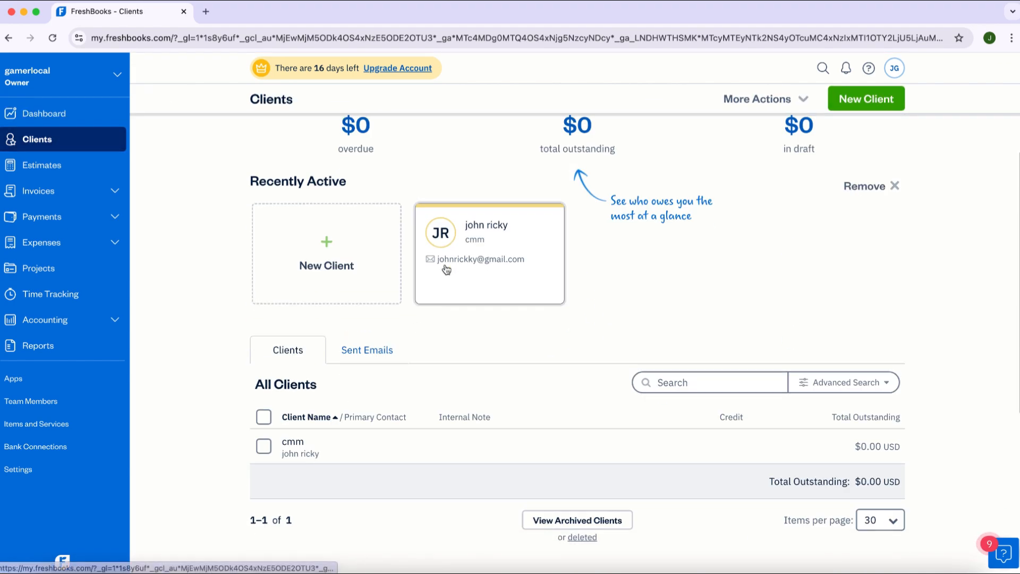
scroll(446, 269, up, 9)
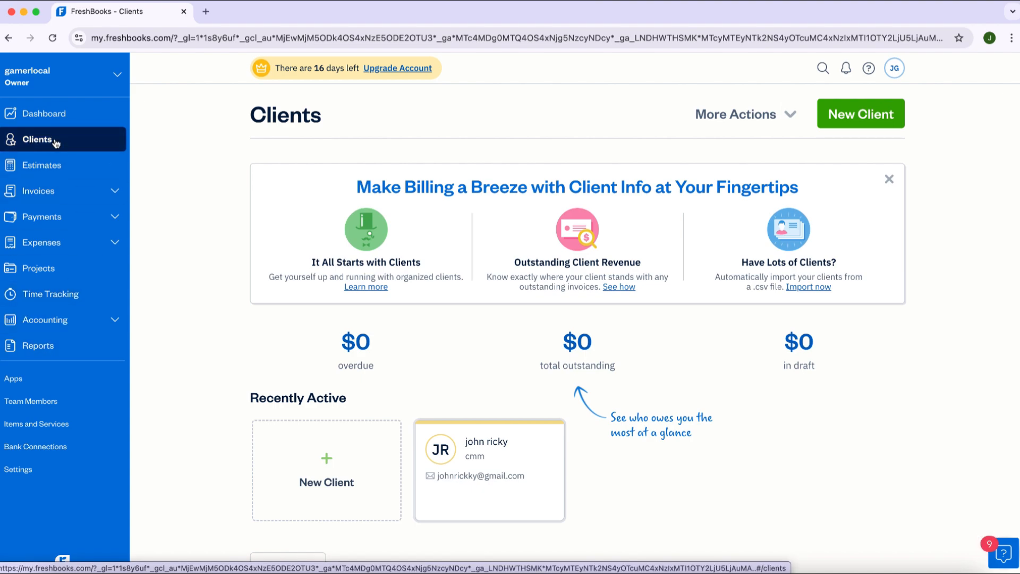
scroll(478, 438, down, 2)
scroll(498, 436, down, 1)
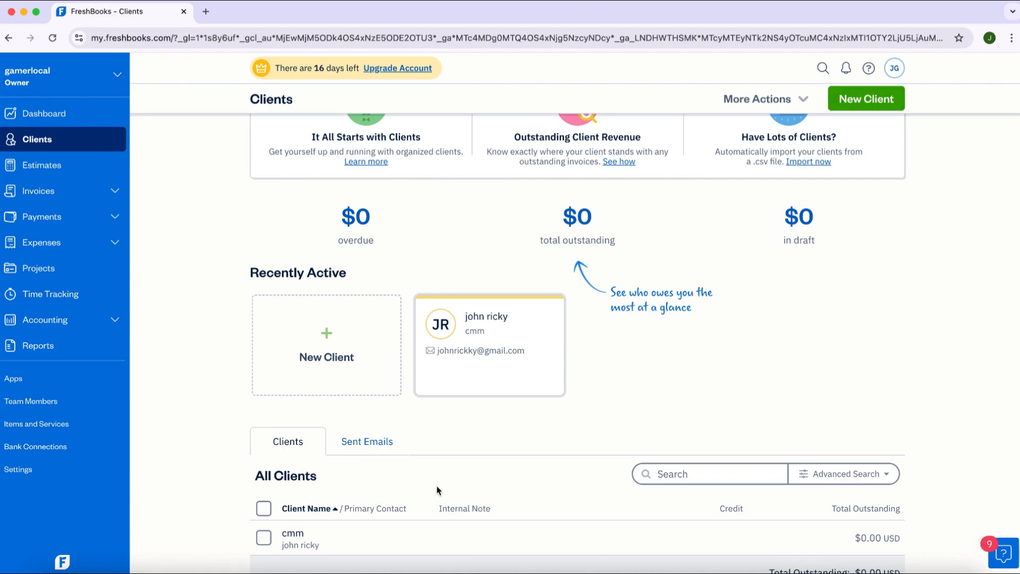
scroll(487, 487, down, 1)
scroll(488, 487, up, 3)
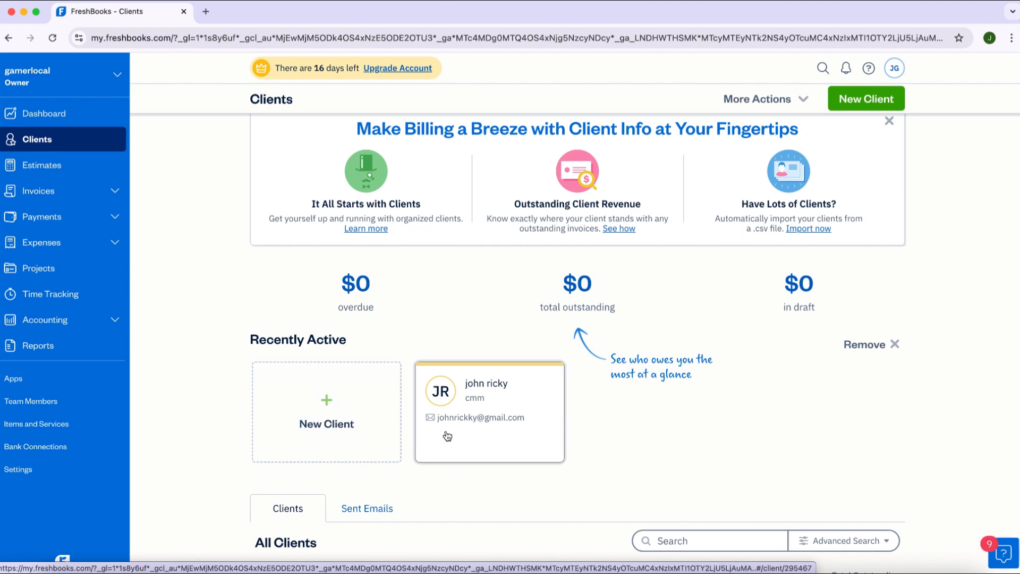
- Start a new client and enter the contact's first name, last name and email address, with kim co as the company name
click(328, 407)
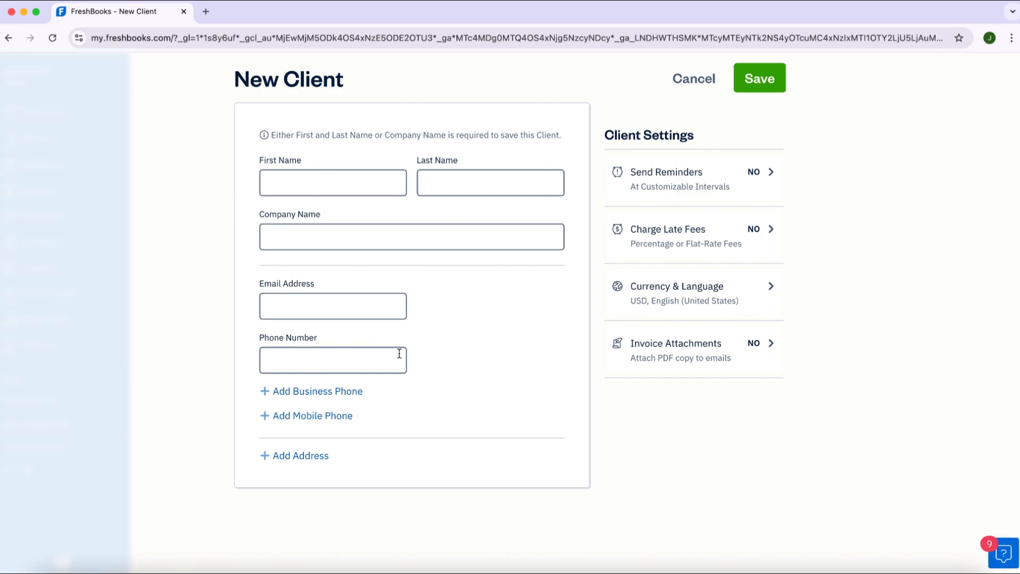
click(297, 183)
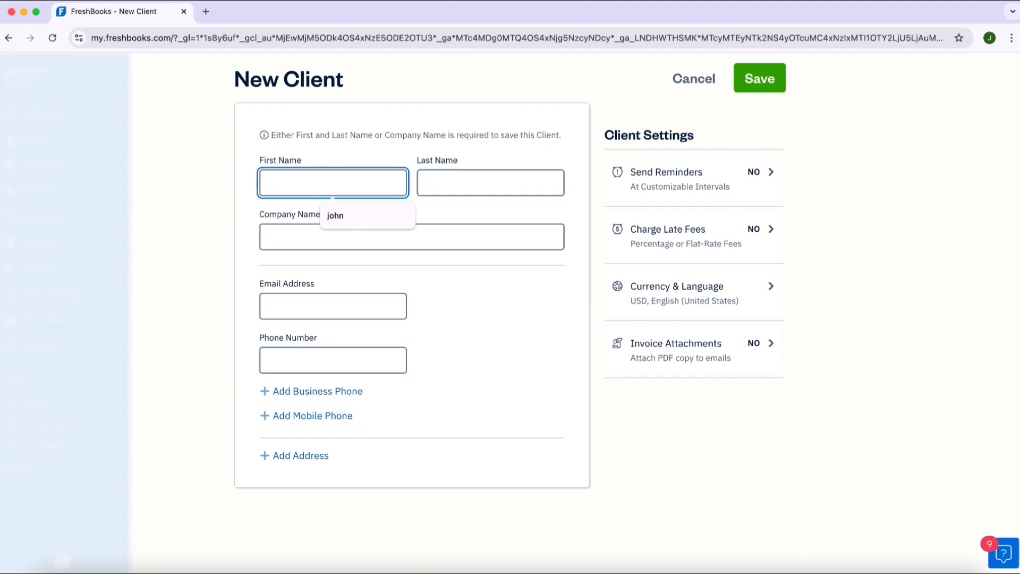
text(kim)
click(429, 182)
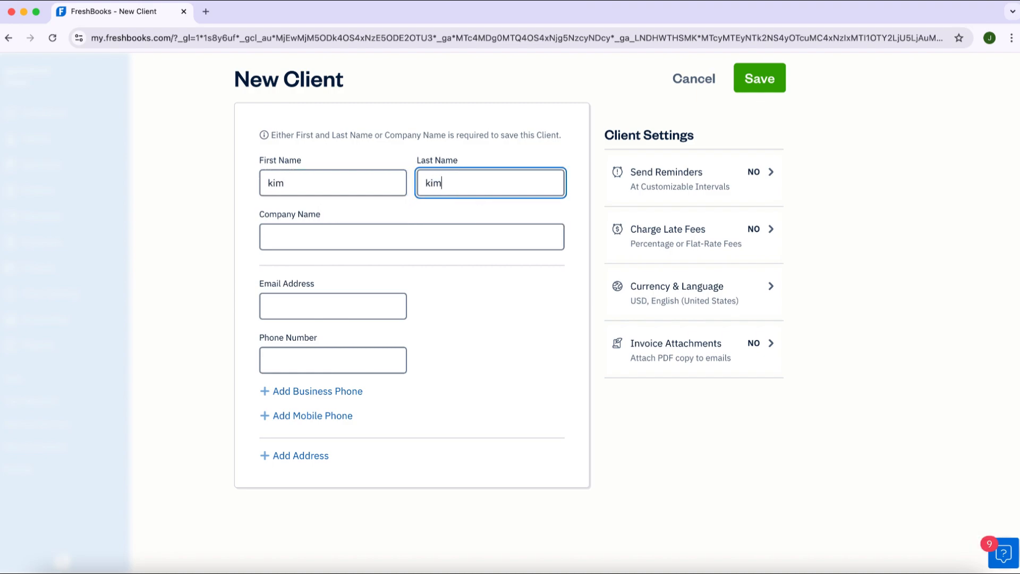
click(328, 236)
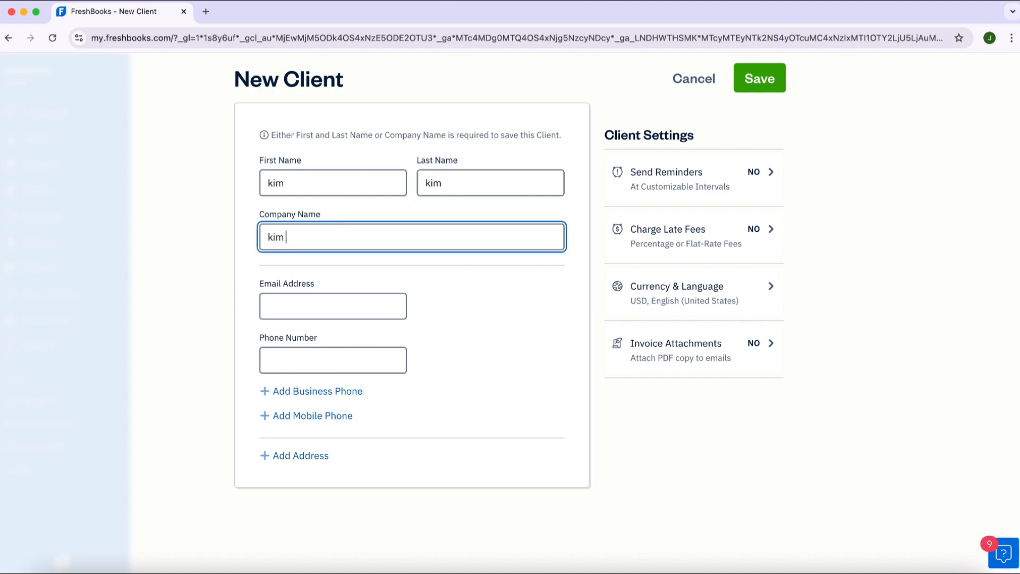
click(349, 310)
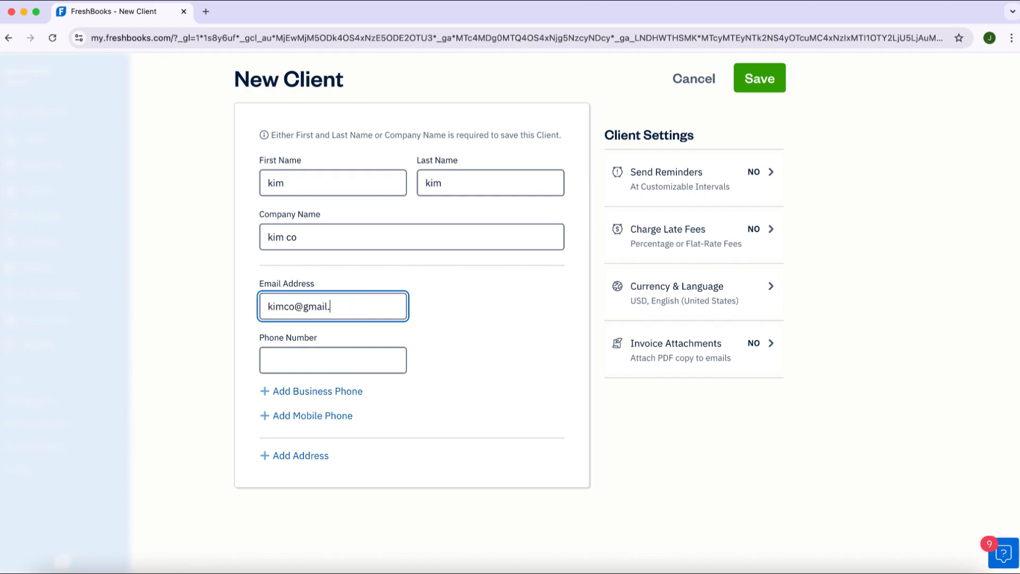
click(309, 359)
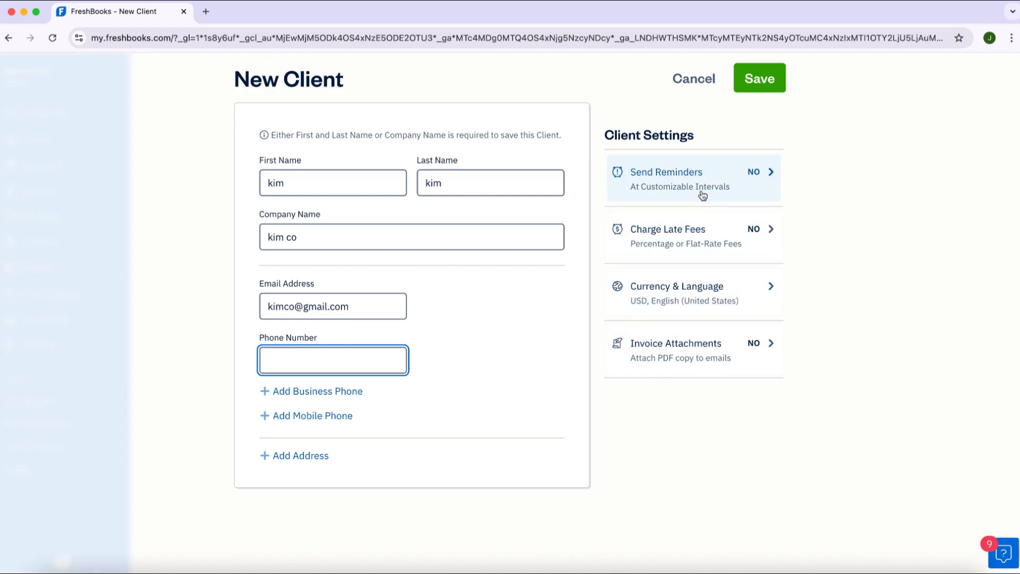
- Save the new client with the invoice attachments option left off, and look it over in the client list
click(777, 350)
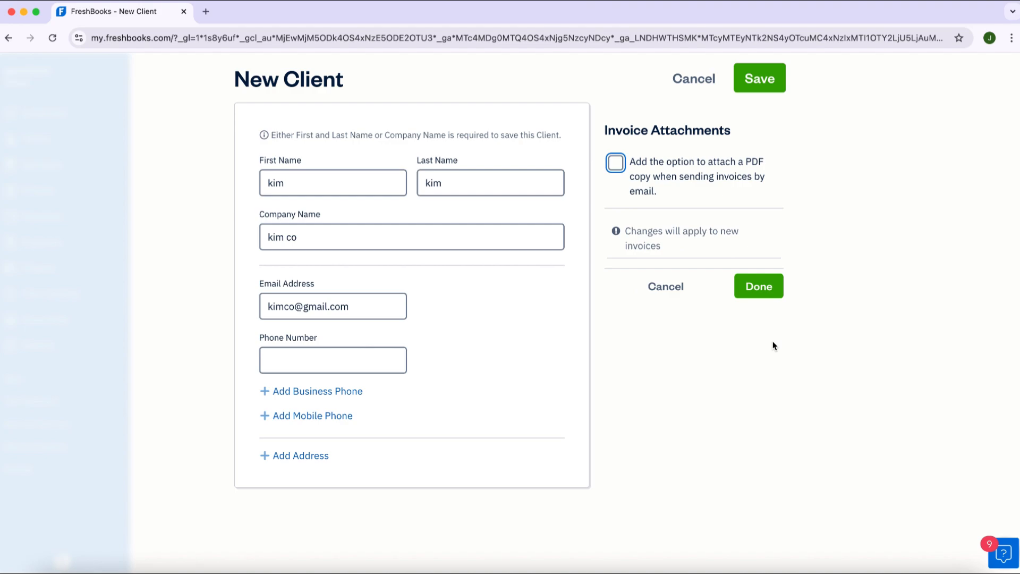
click(653, 285)
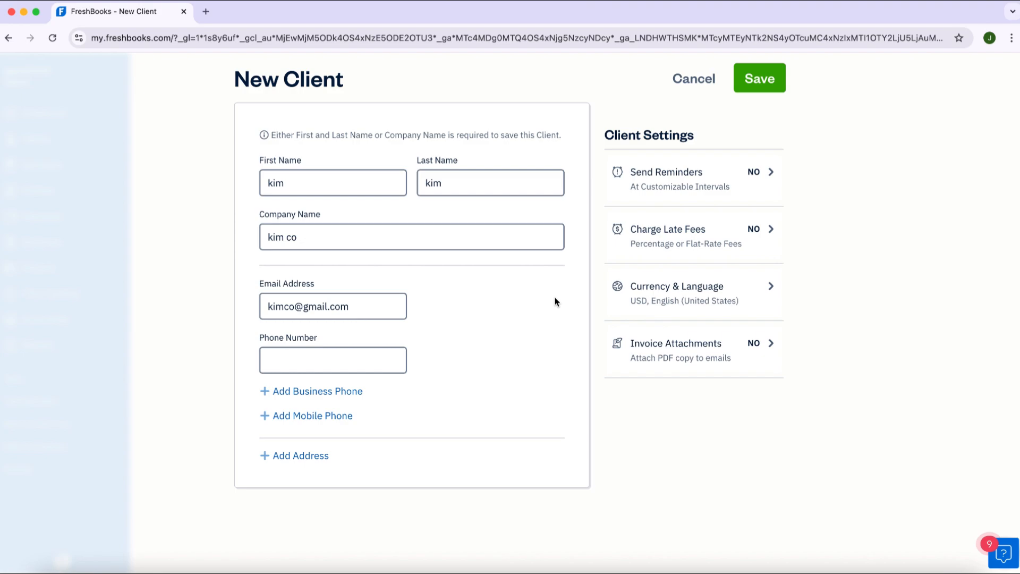
click(758, 79)
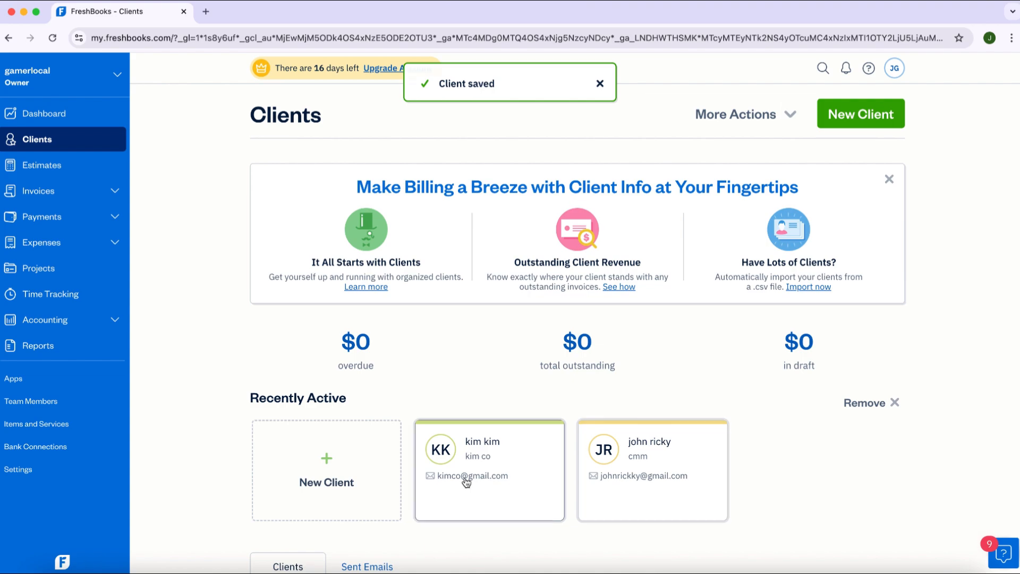
scroll(485, 404, down, 2)
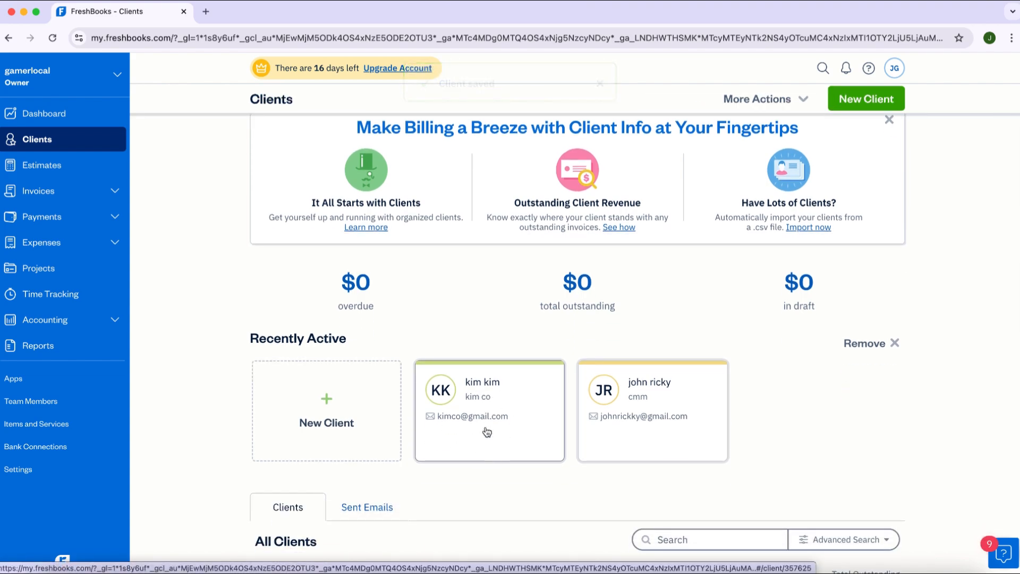
scroll(446, 393, down, 3)
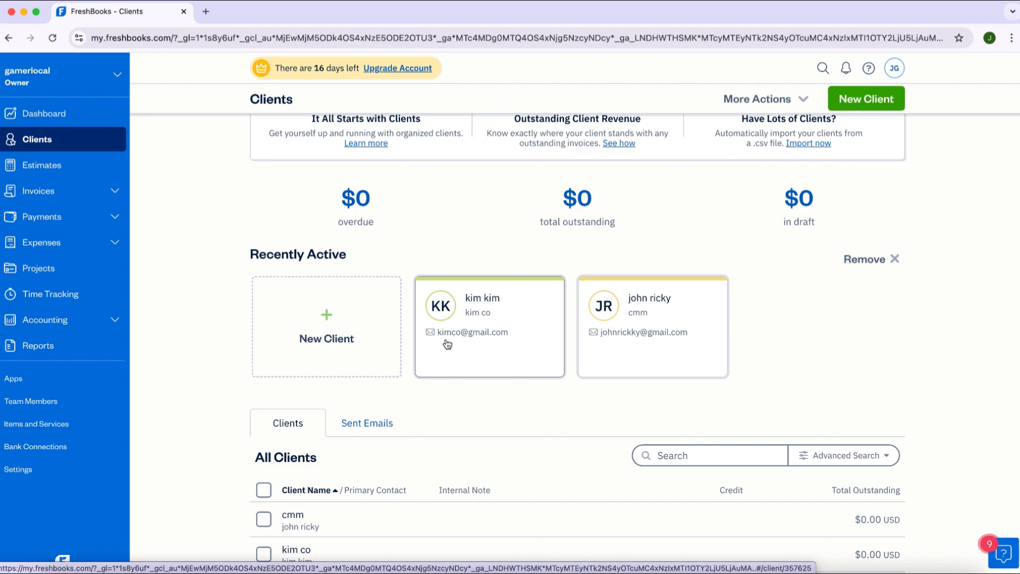
scroll(387, 365, down, 2)
scroll(387, 310, up, 4)
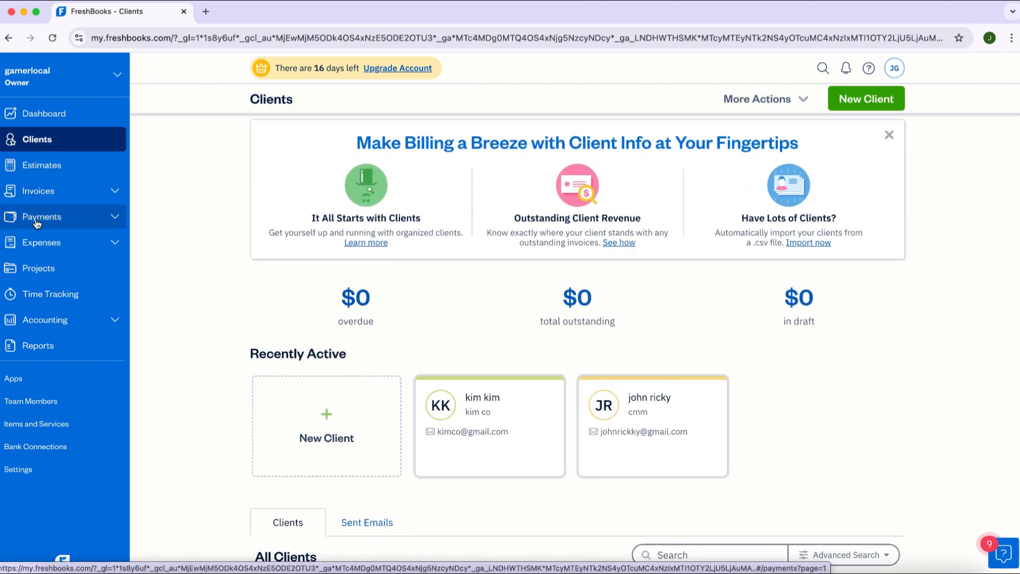
- Open the Invoices section, look over its overview and start a new invoice
click(33, 191)
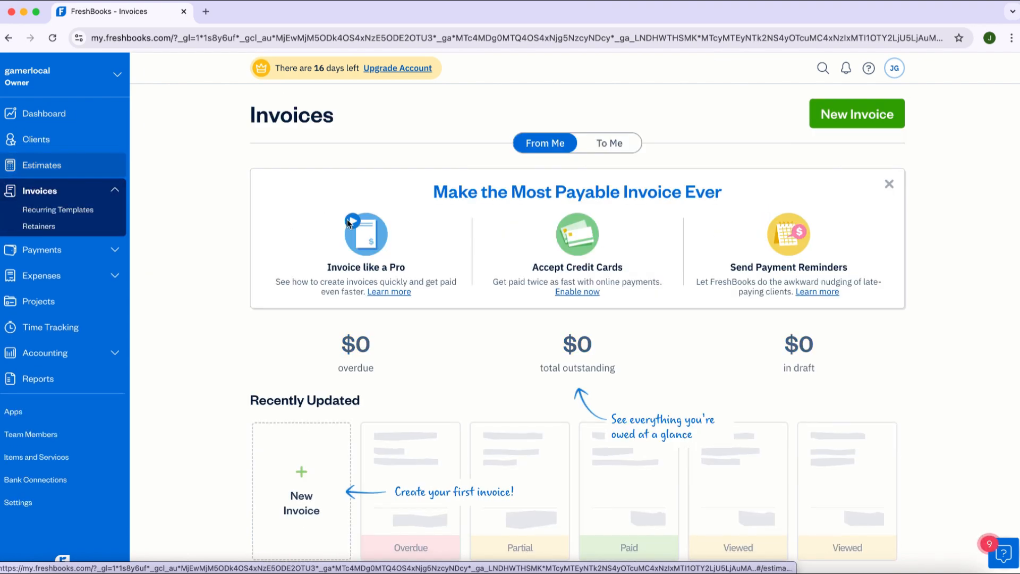
scroll(437, 371, down, 2)
scroll(425, 300, up, 2)
scroll(426, 302, down, 3)
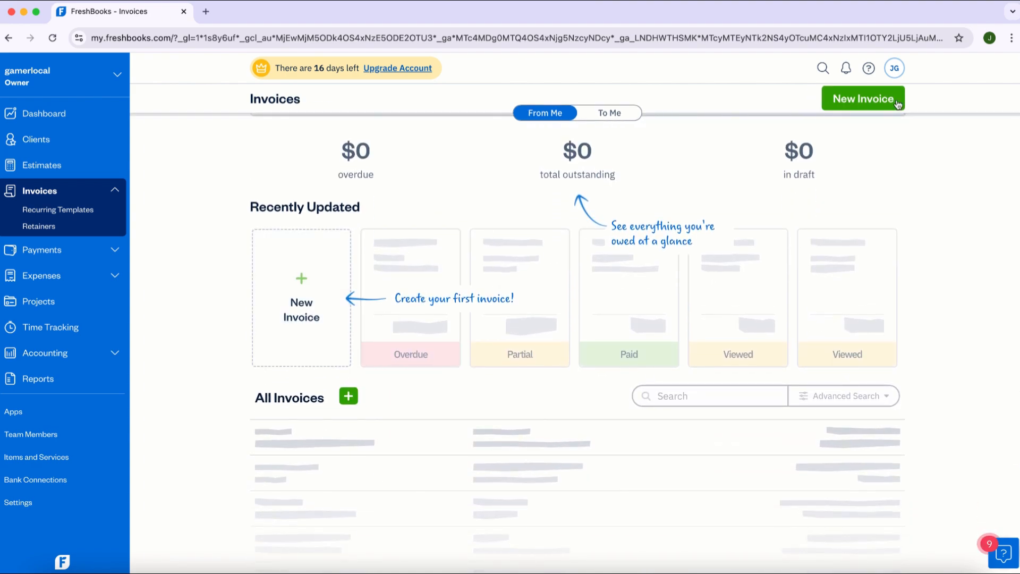
click(275, 318)
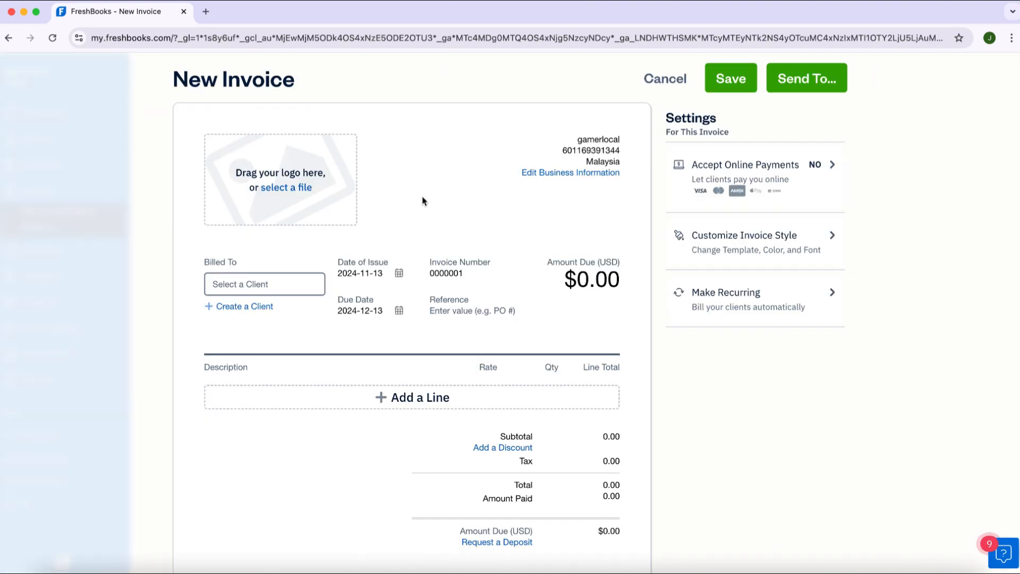
- View the logo file selection without choosing a file, and bill the invoice to the client kim co
click(290, 174)
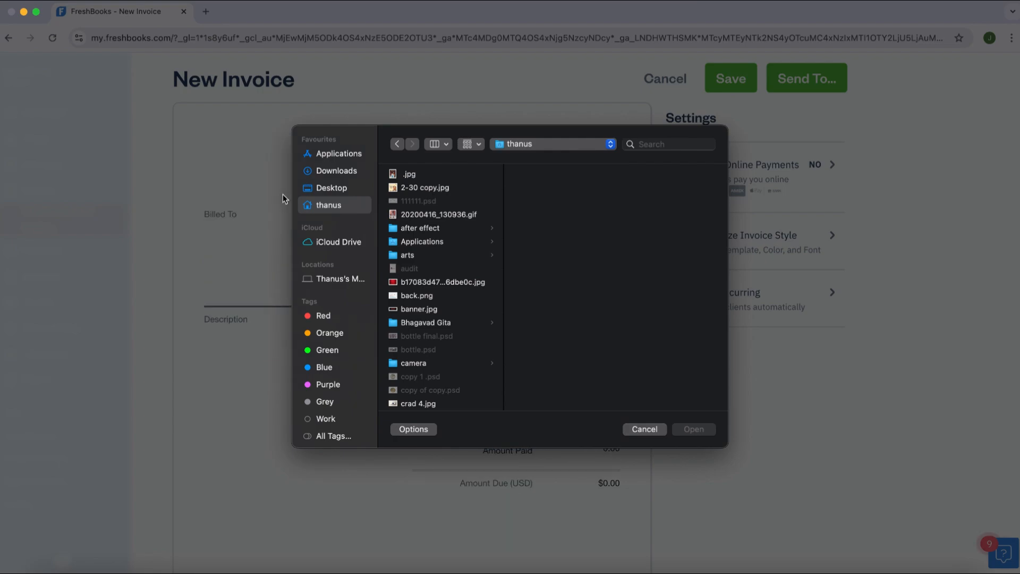
click(653, 433)
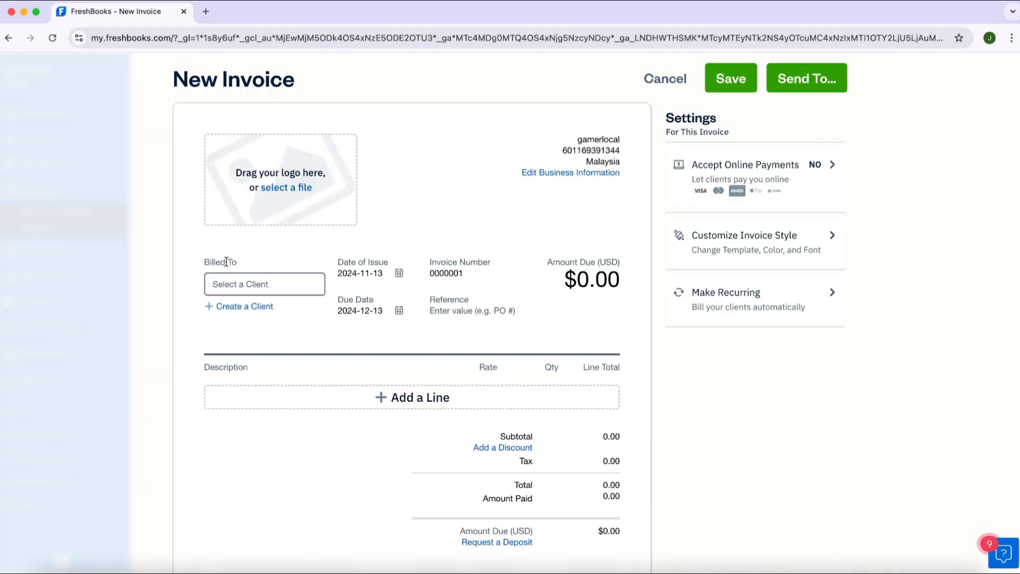
click(256, 278)
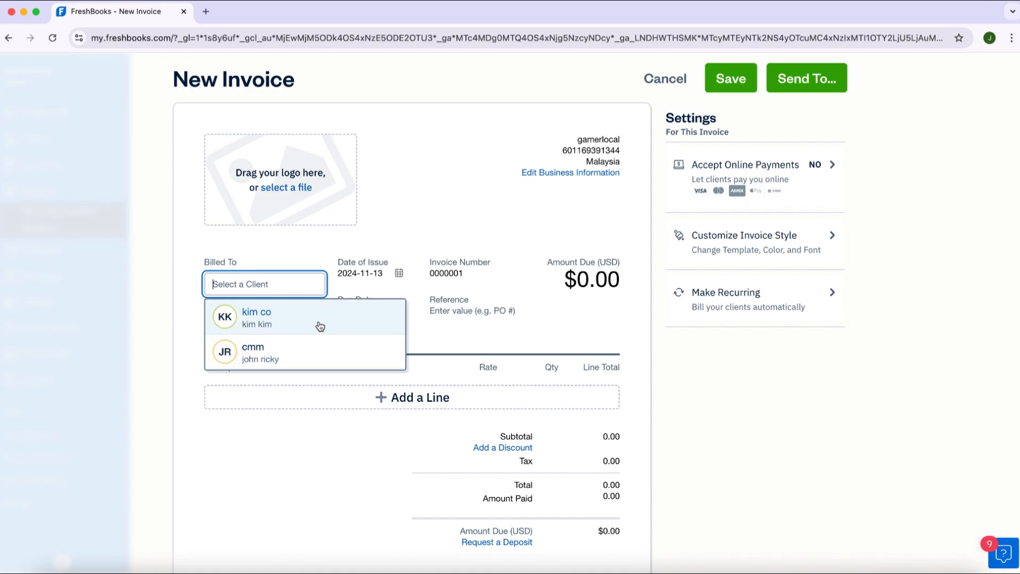
click(275, 318)
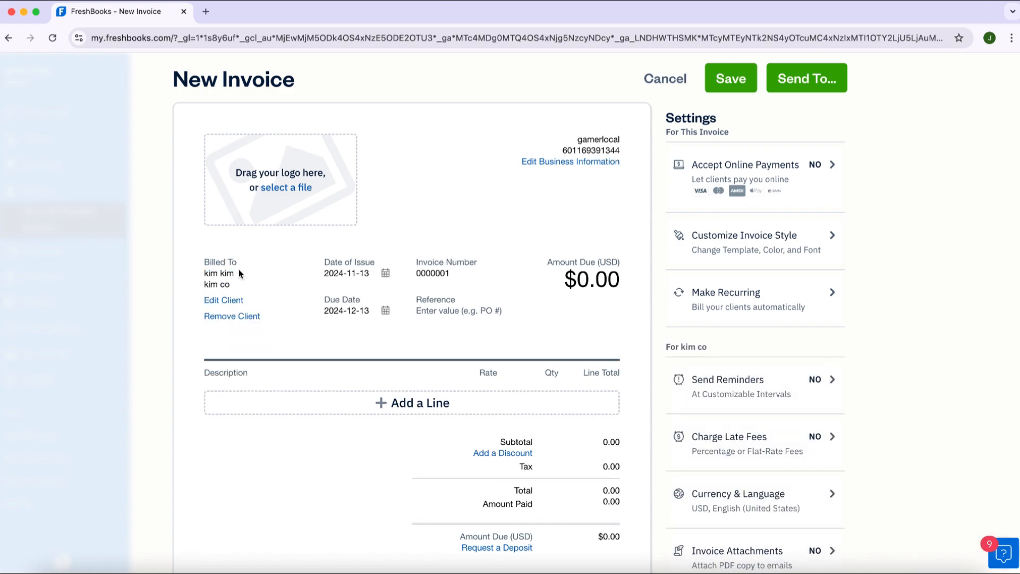
- Look at the issue date calendar without changing the date, and make the invoice due after 3 days
click(385, 274)
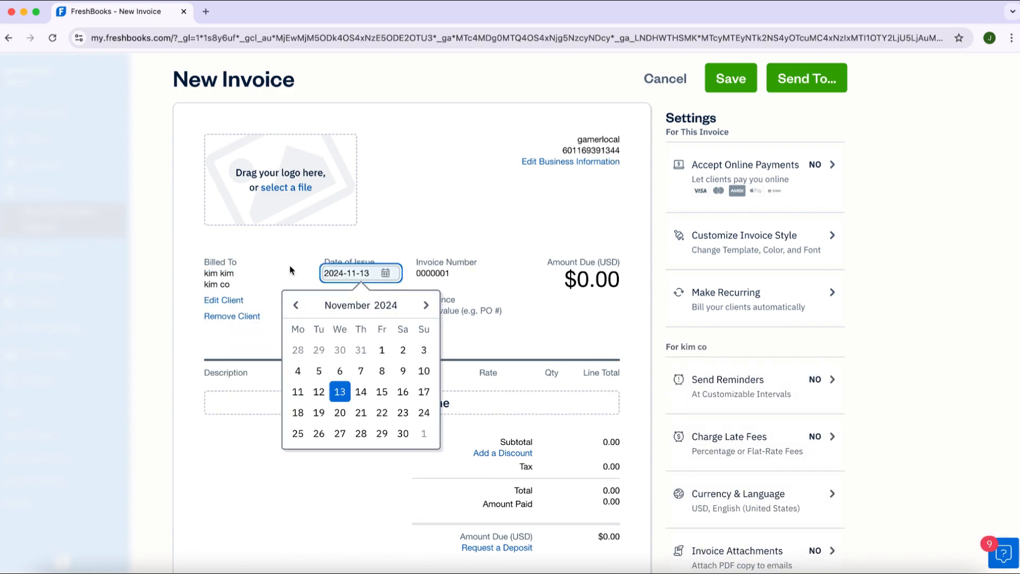
click(307, 274)
click(353, 312)
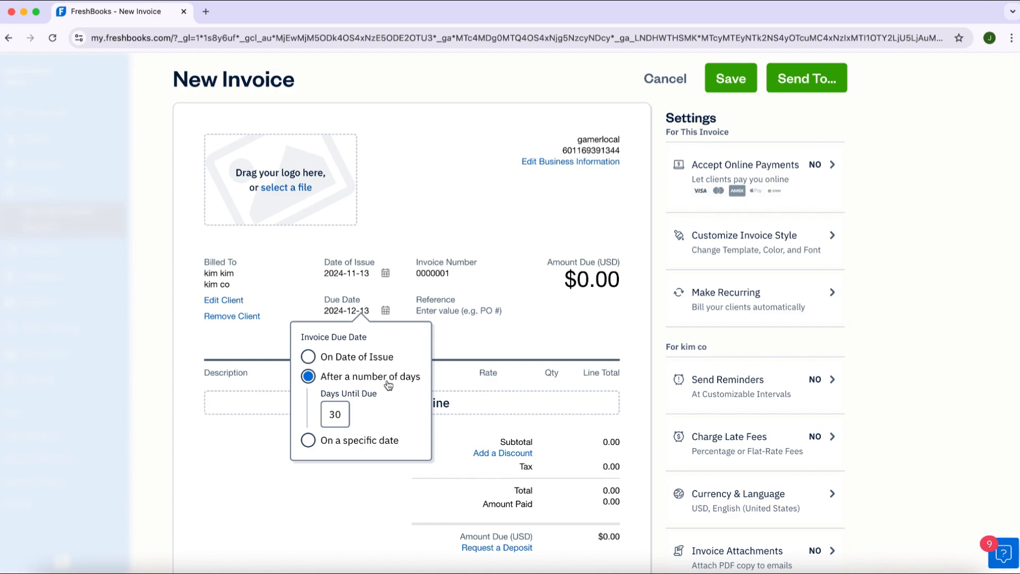
double_click(341, 416)
key(BackSpace)
text(3)
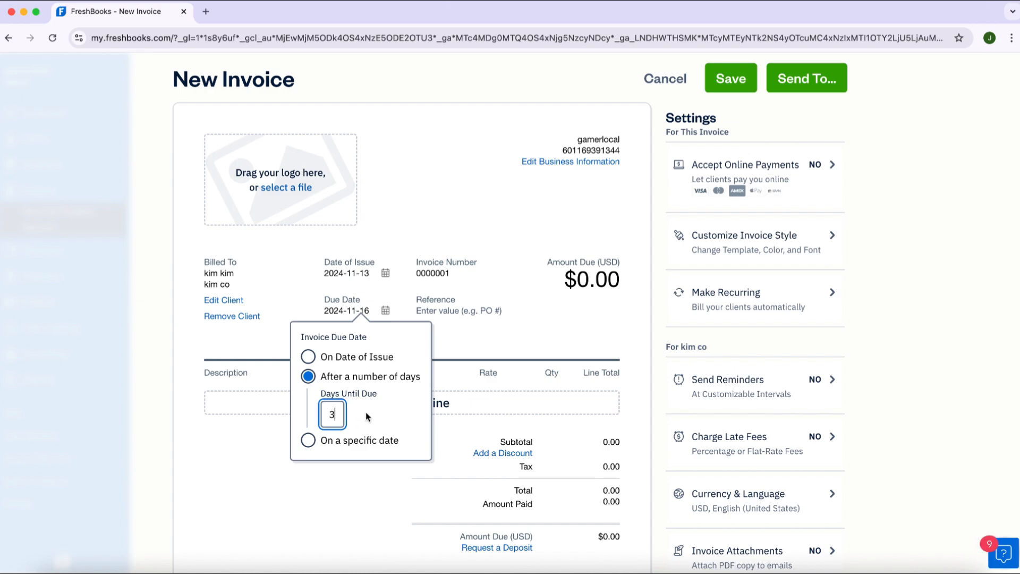
- Set the invoice's due date to the specific date 2024-11-25
click(308, 441)
click(341, 440)
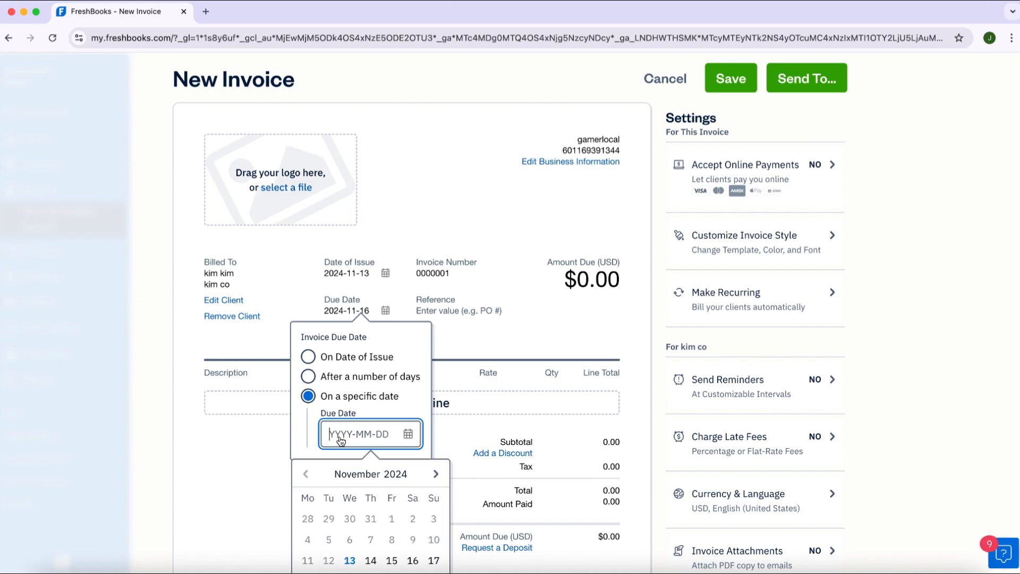
scroll(341, 440, down, 3)
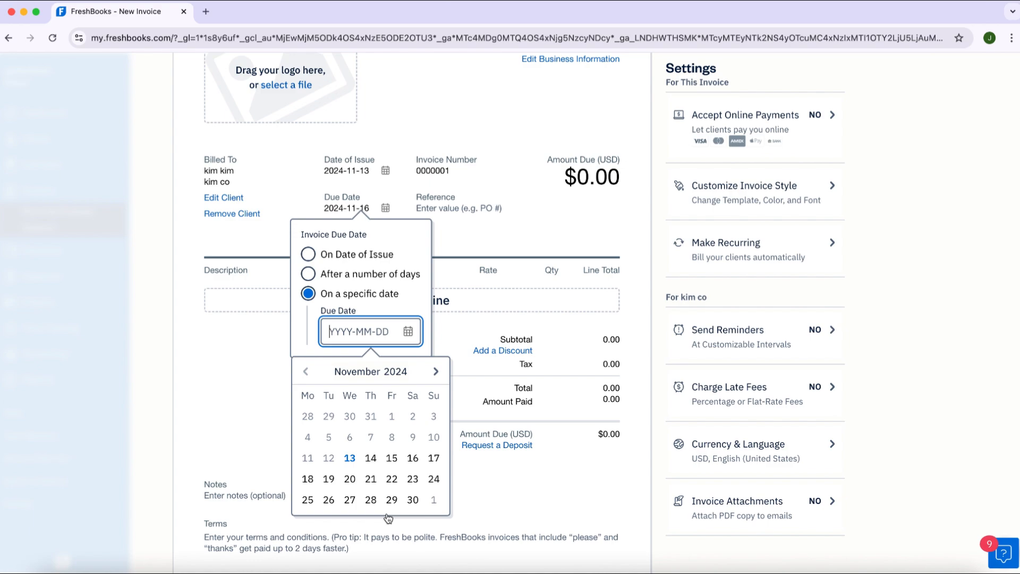
click(308, 501)
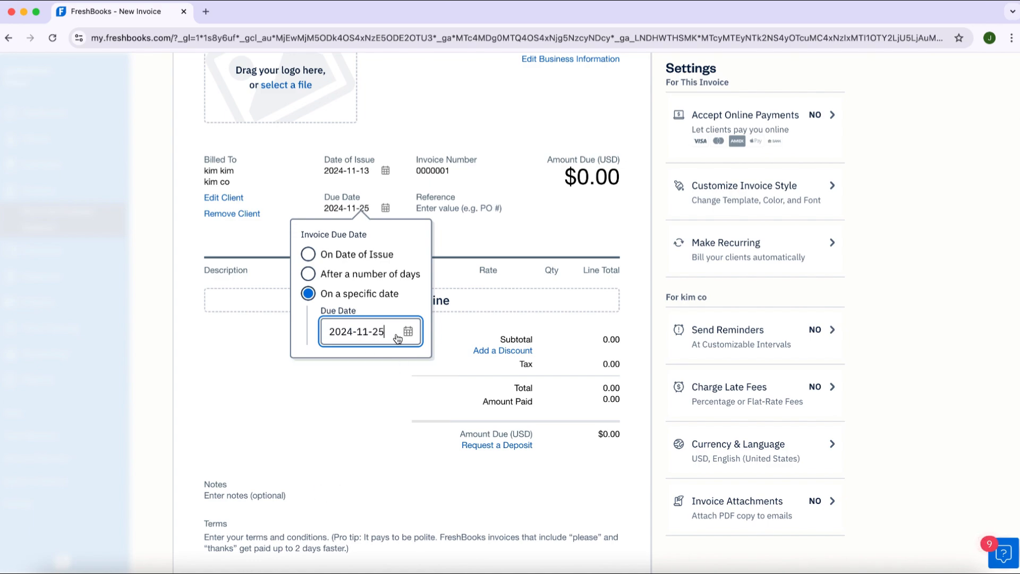
click(467, 244)
scroll(465, 242, up, 1)
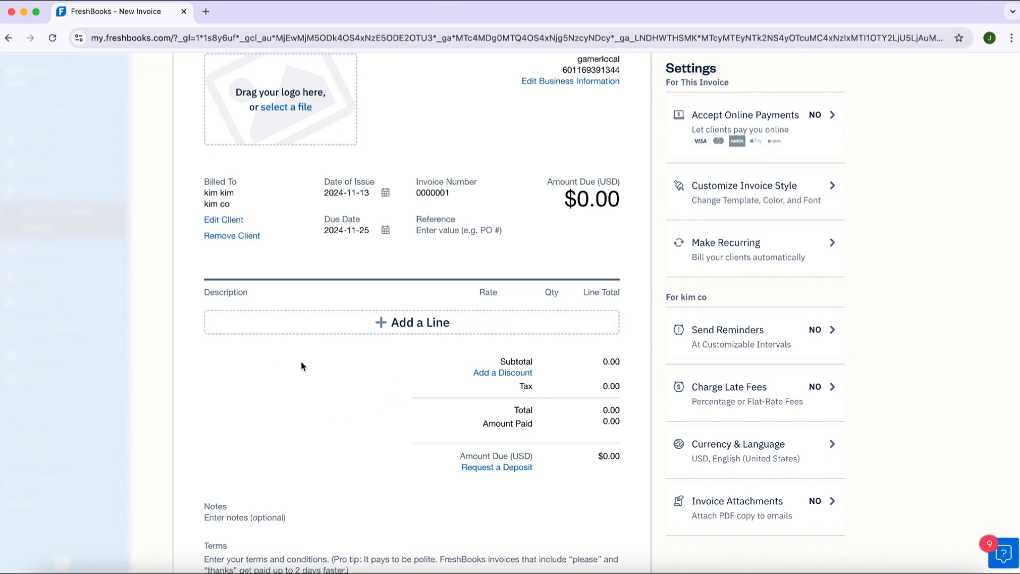
- Add an invoice line for "online course" with a rate of $50 and a quantity of 2
click(412, 323)
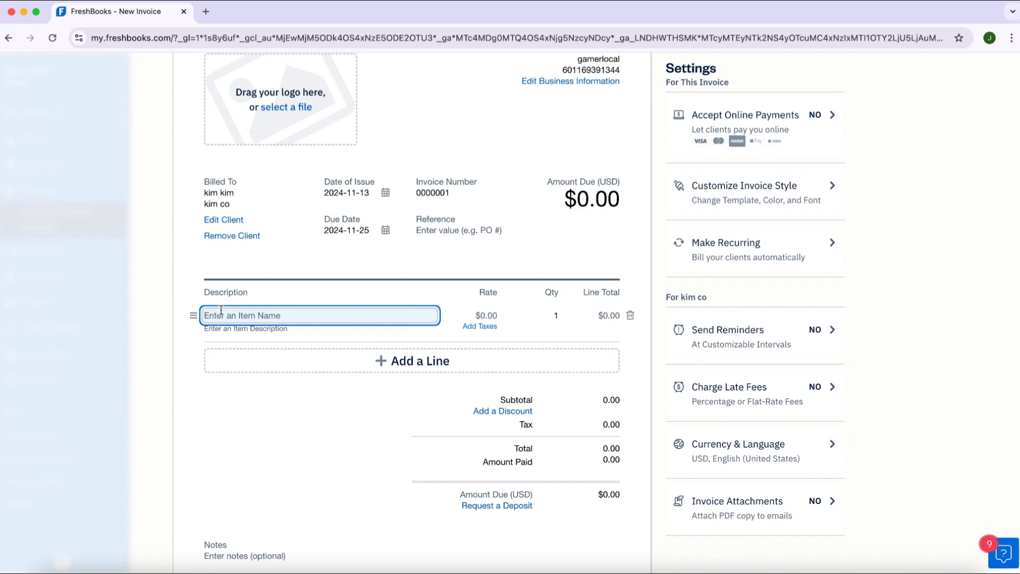
text(online course)
click(489, 317)
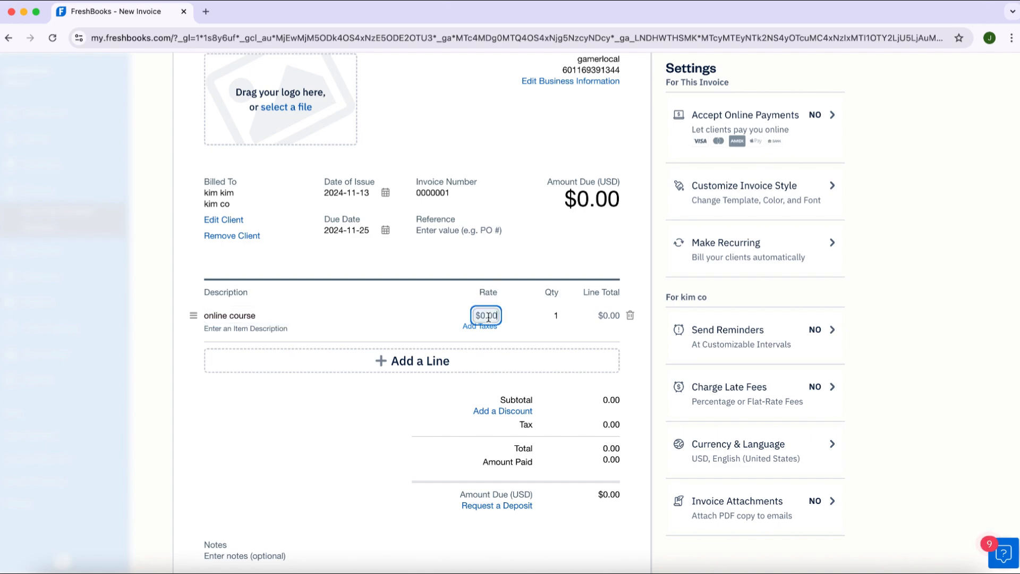
text(50)
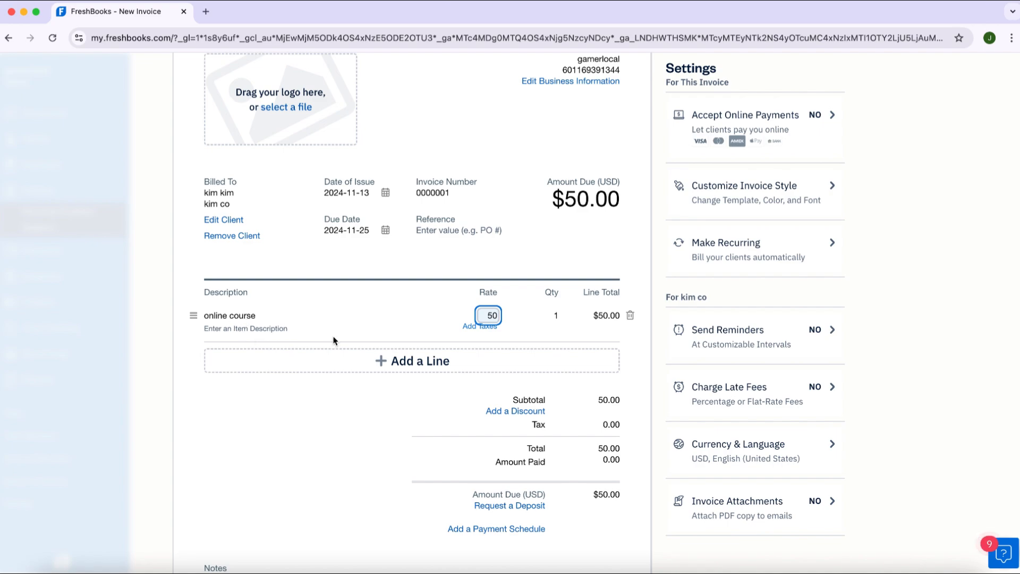
click(557, 314)
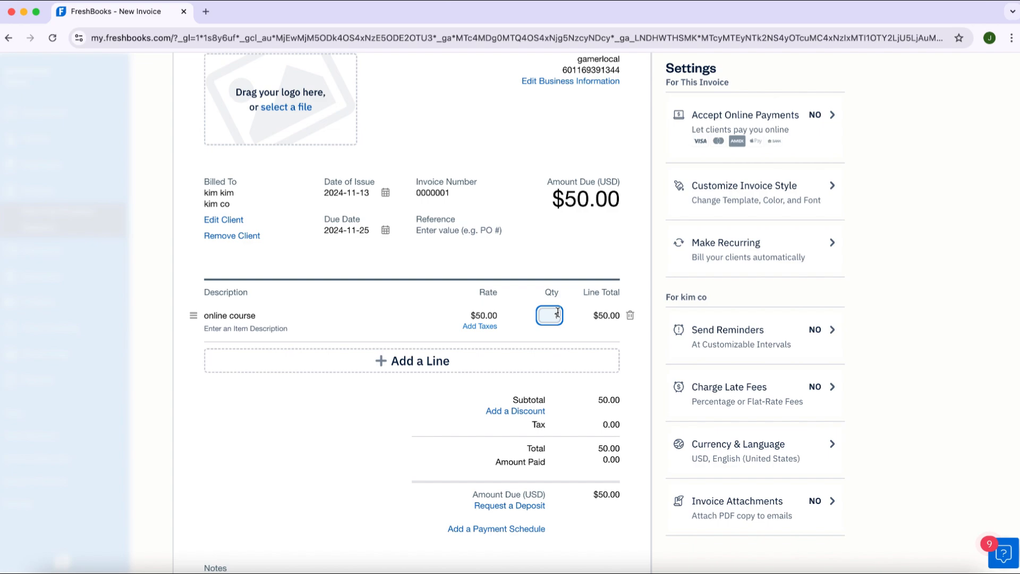
text(12)
key(BackSpace)
key(BackSpace)
text(2)
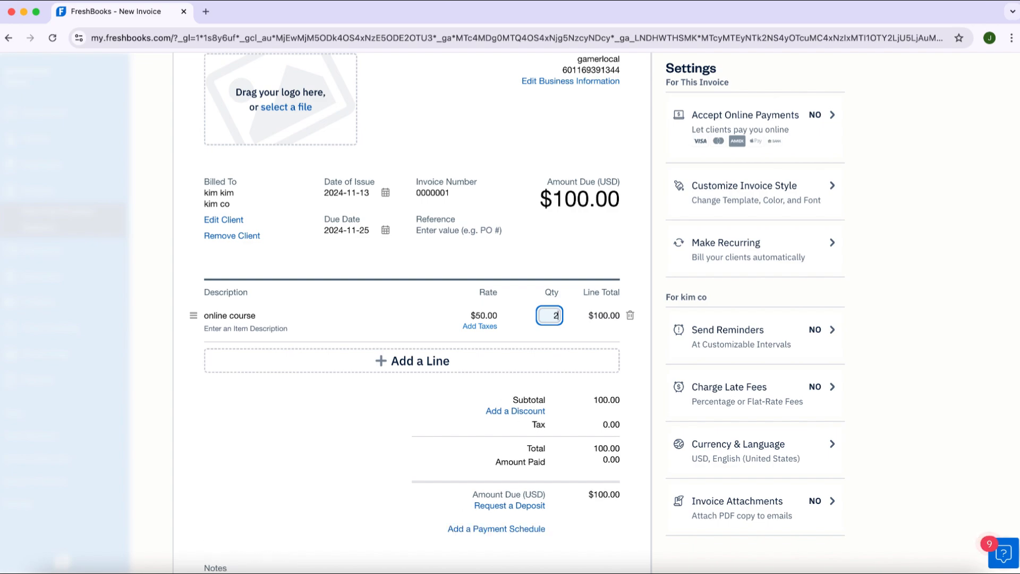
click(599, 325)
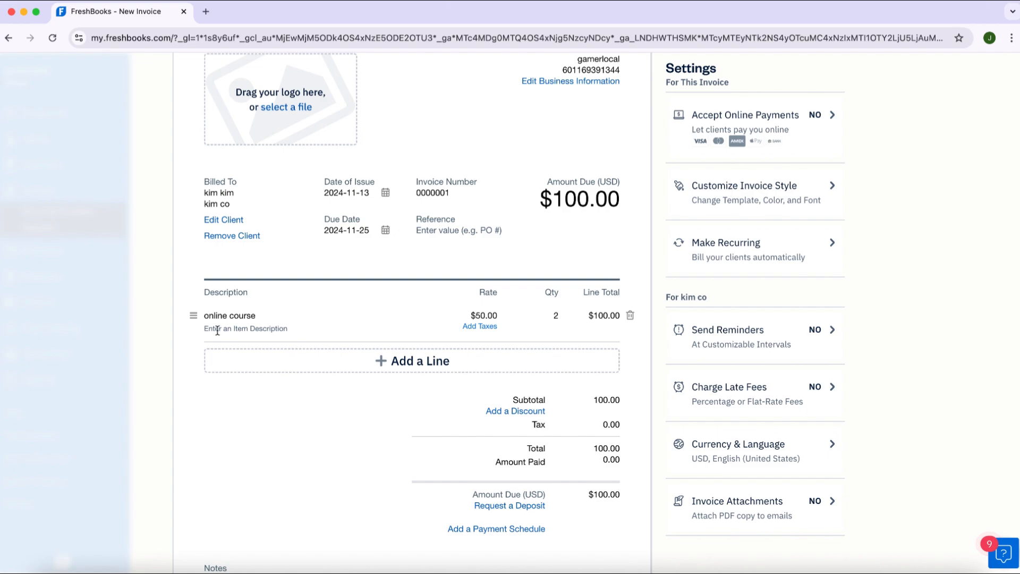
- Add a second invoice line for "special course" with a rate of $100 and a quantity of 3
click(415, 364)
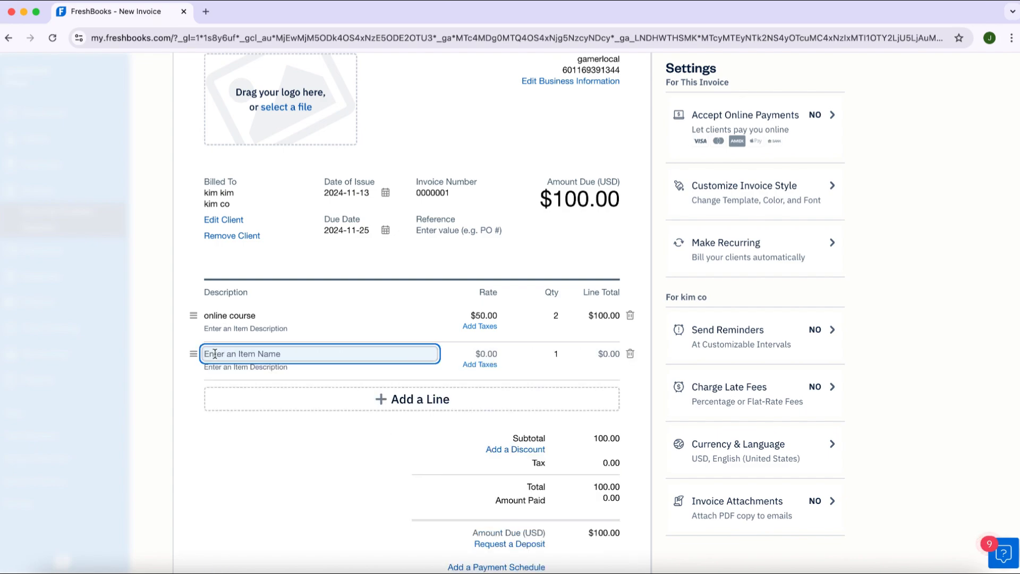
text(special course)
key(Return)
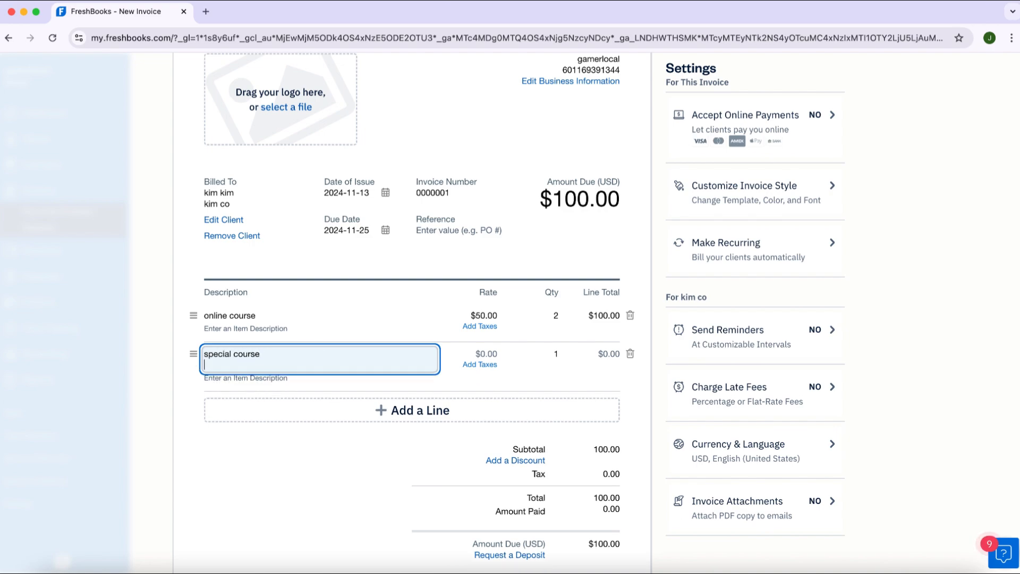
click(485, 354)
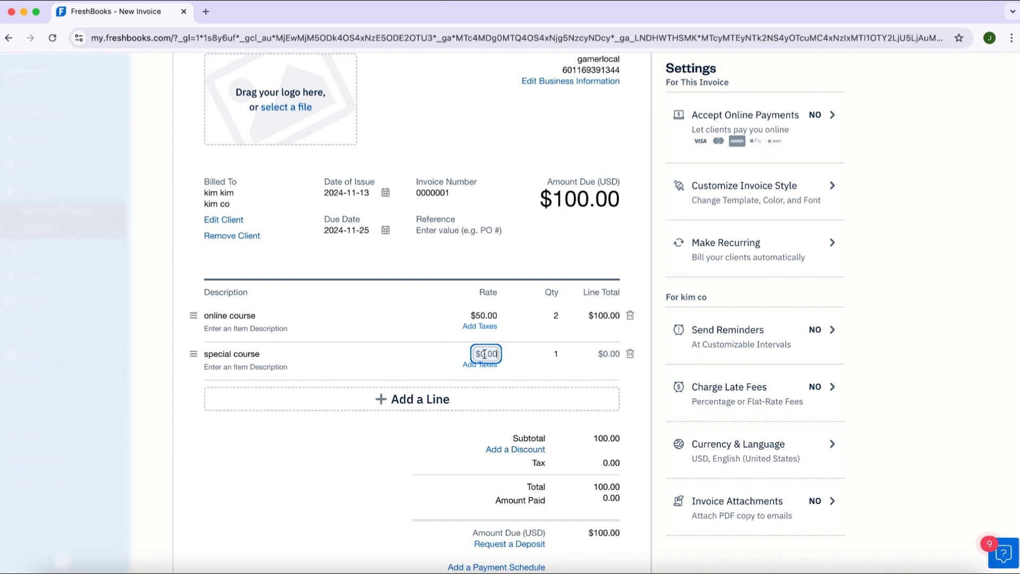
text(100)
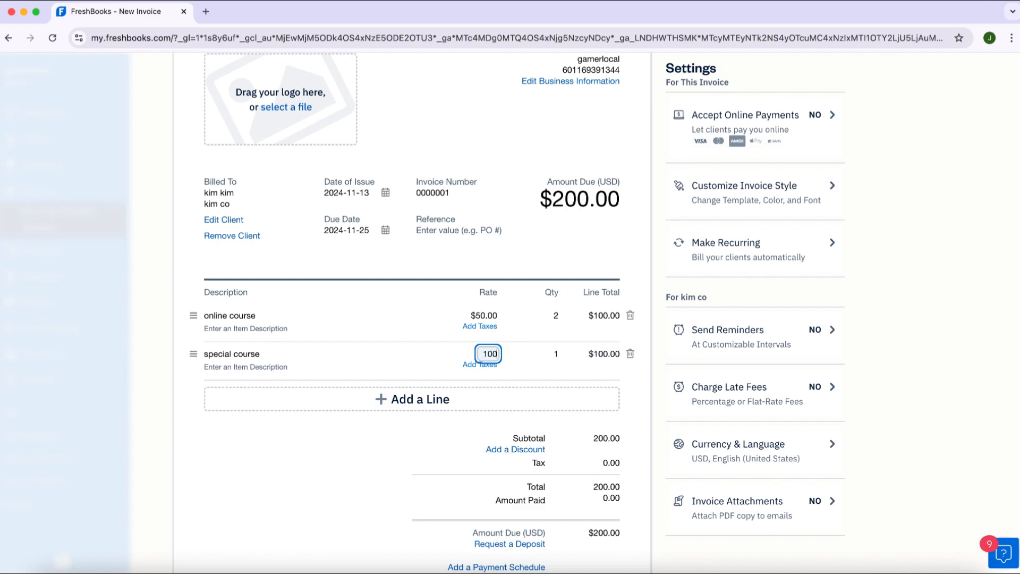
click(557, 354)
text(3)
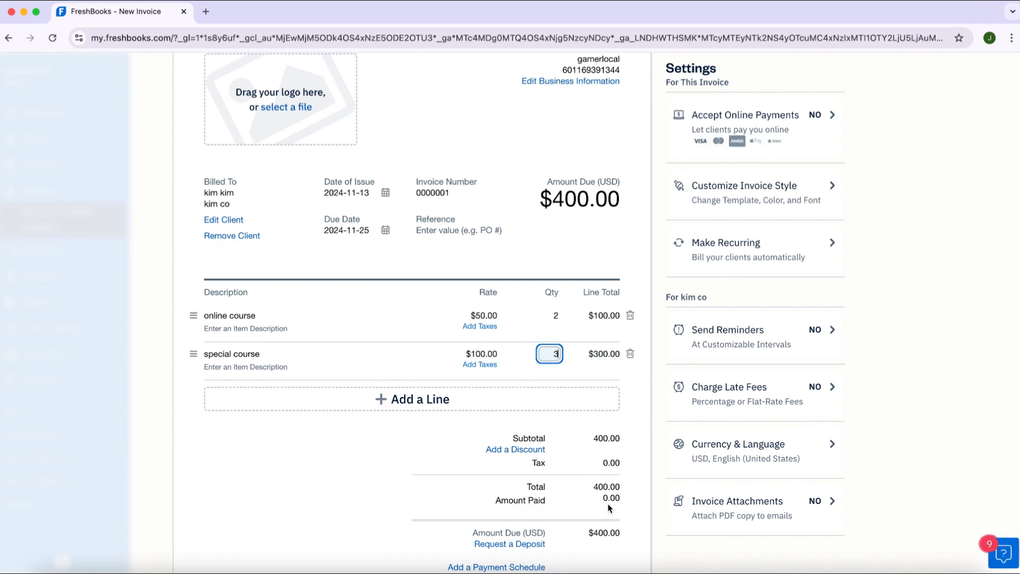
scroll(607, 529, down, 1)
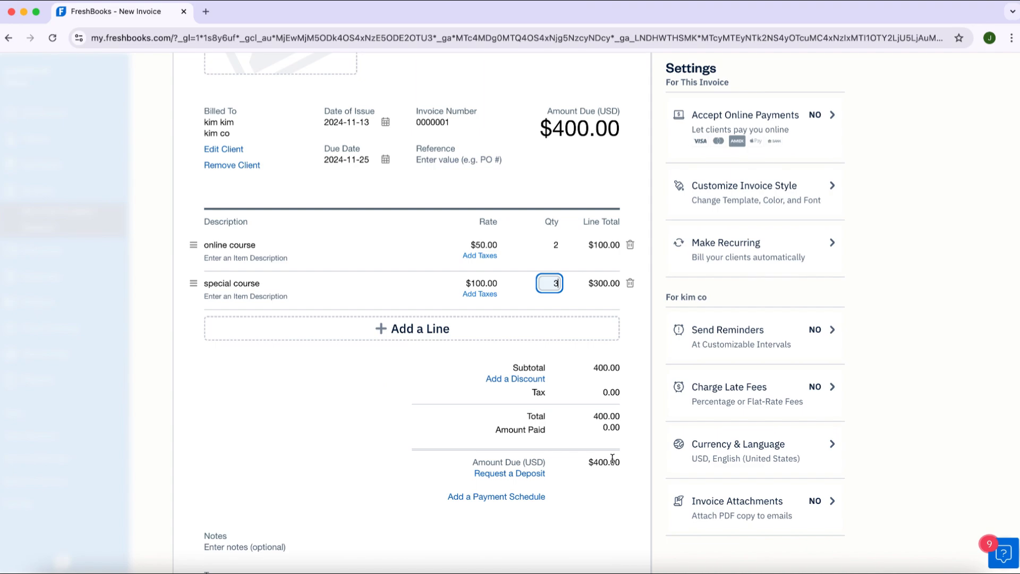
scroll(612, 458, up, 1)
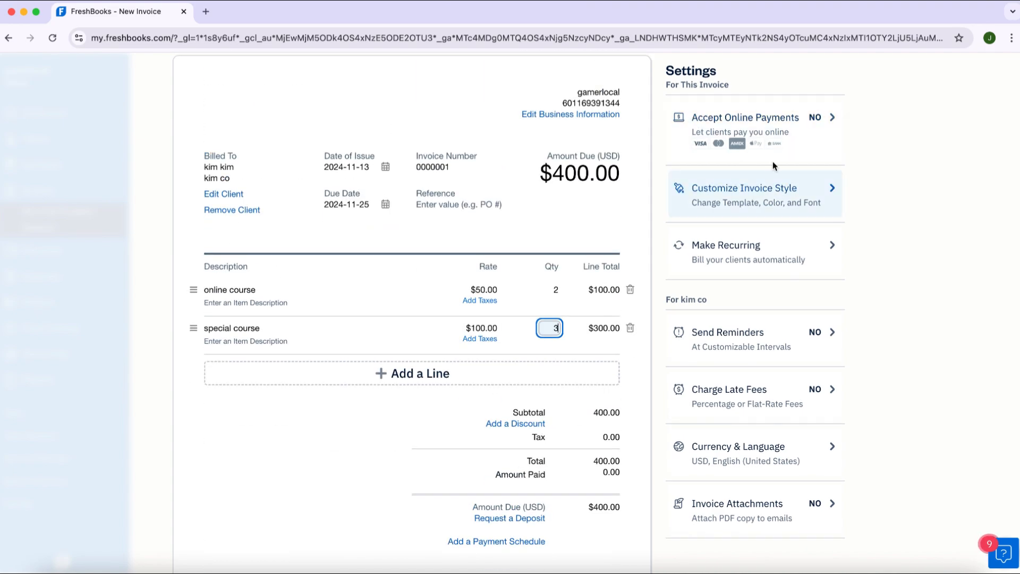
- Look over the online payment options for this invoice and leave them without connecting Stripe
click(763, 130)
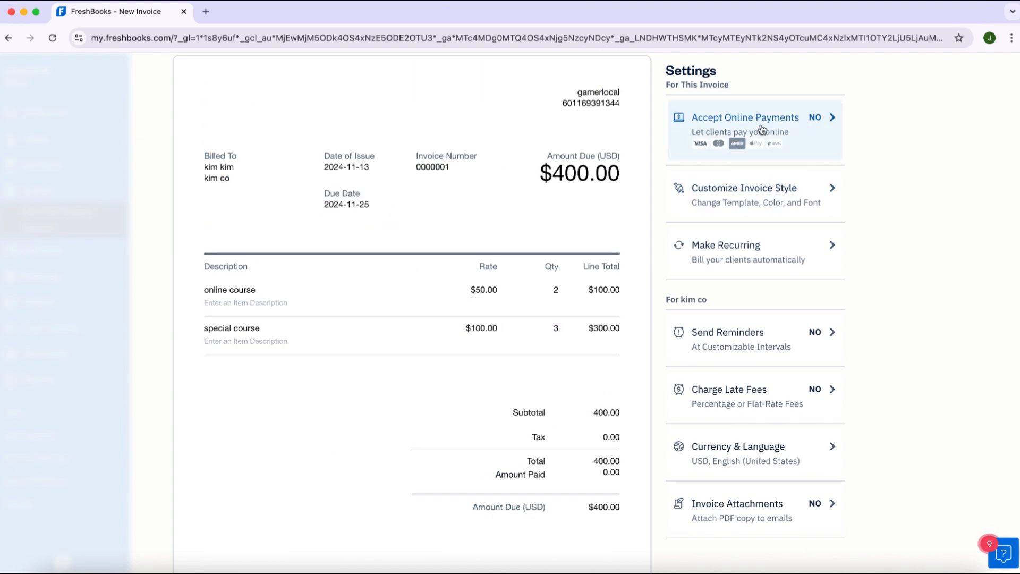
click(763, 130)
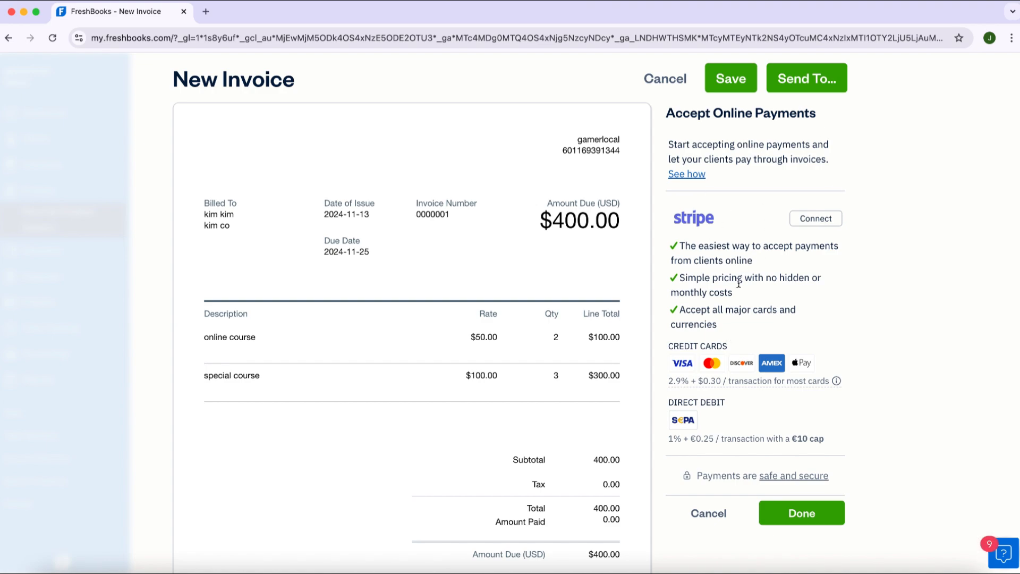
scroll(680, 364, down, 1)
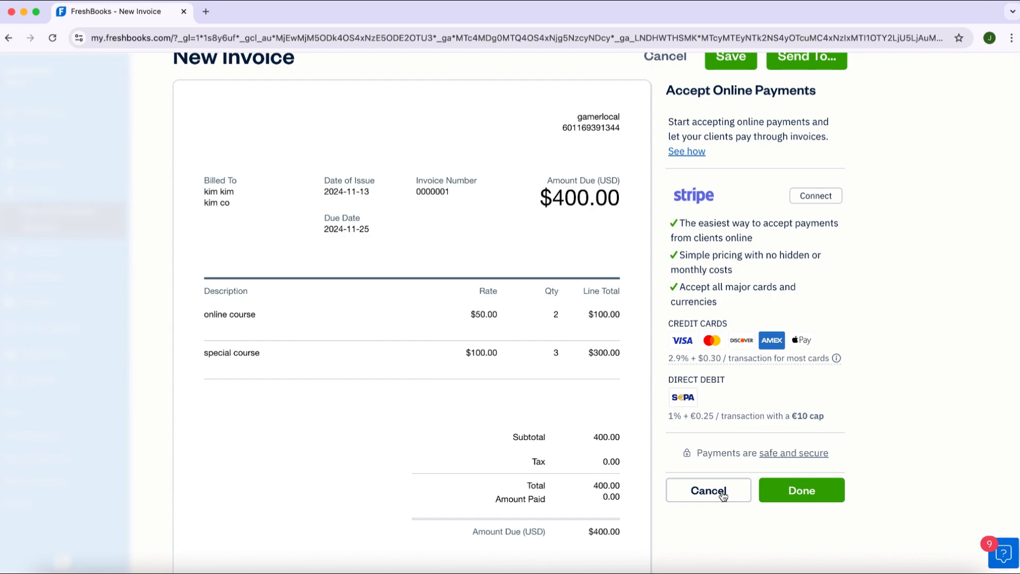
scroll(702, 364, up, 1)
scroll(706, 423, down, 3)
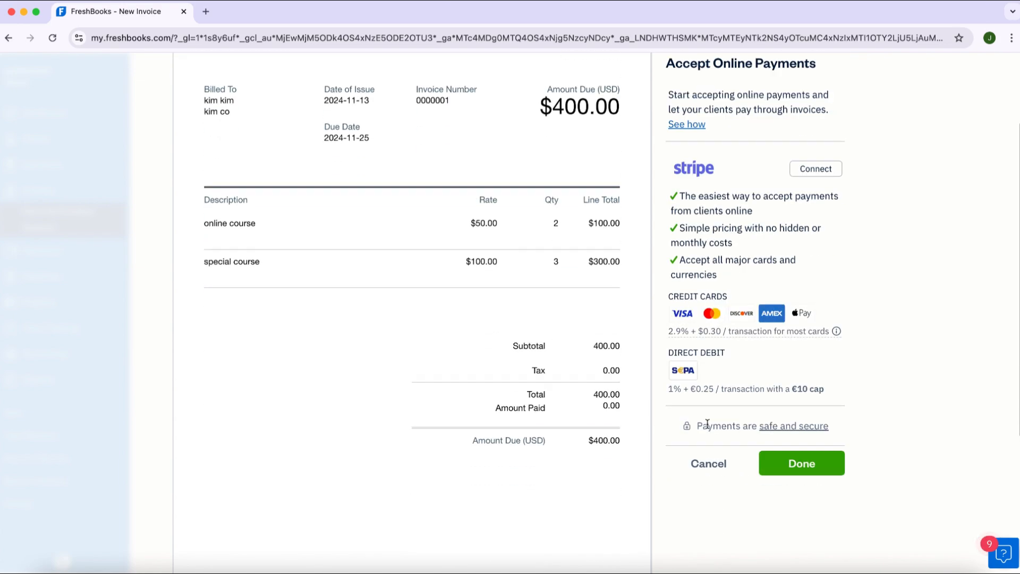
click(708, 465)
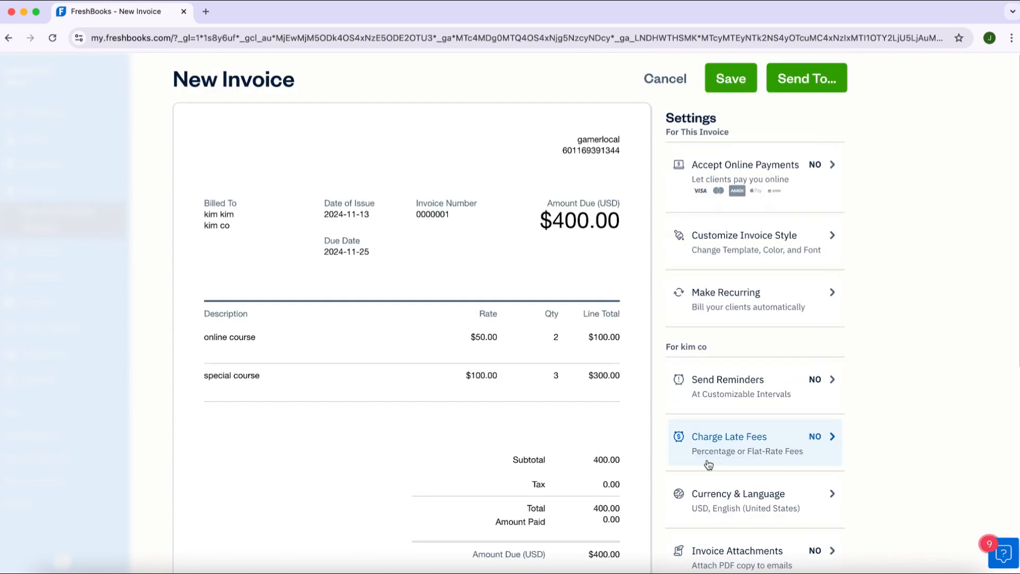
- Preview the Modern and Classic invoice templates, and discard the style change
click(786, 237)
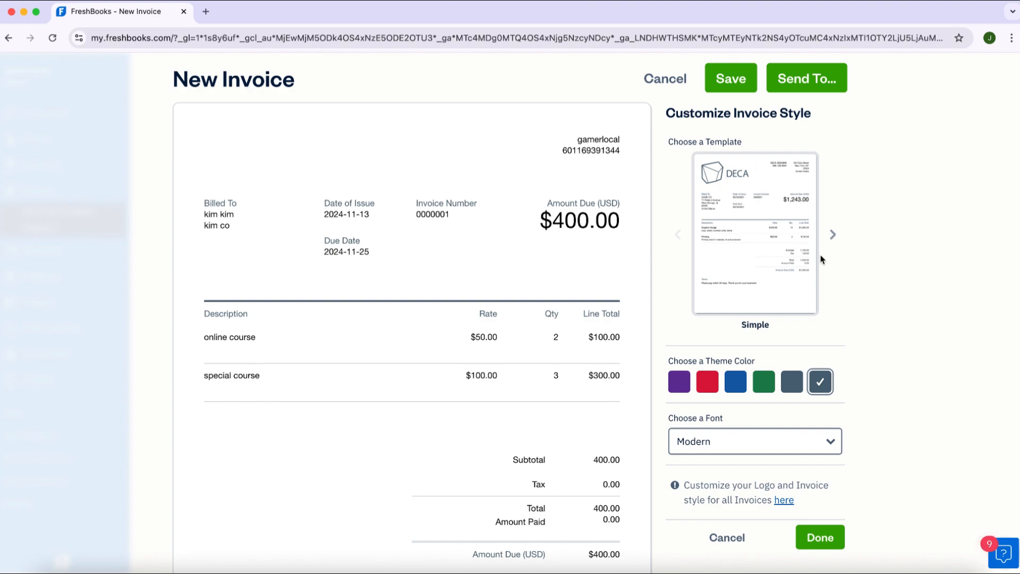
click(833, 236)
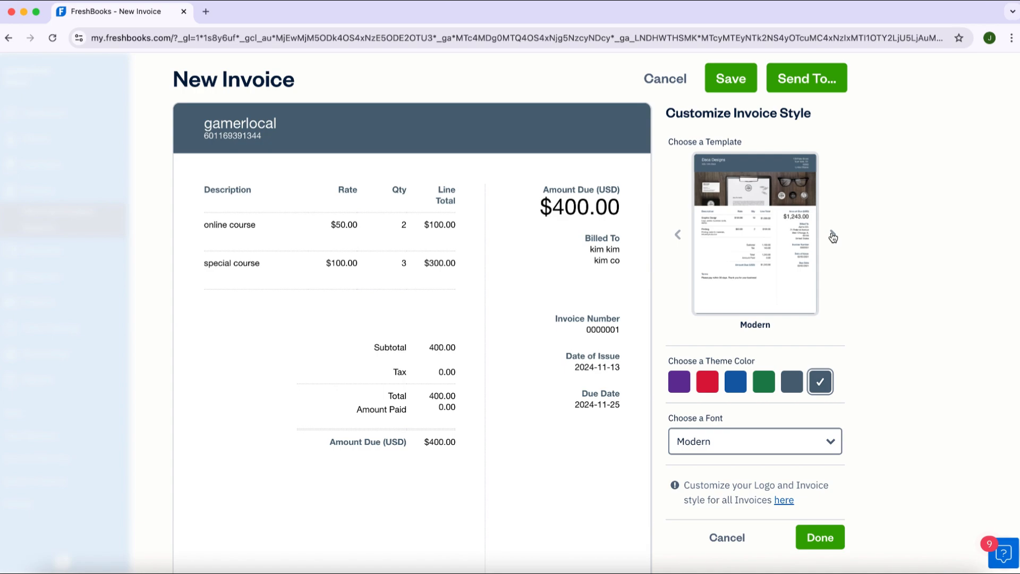
click(833, 237)
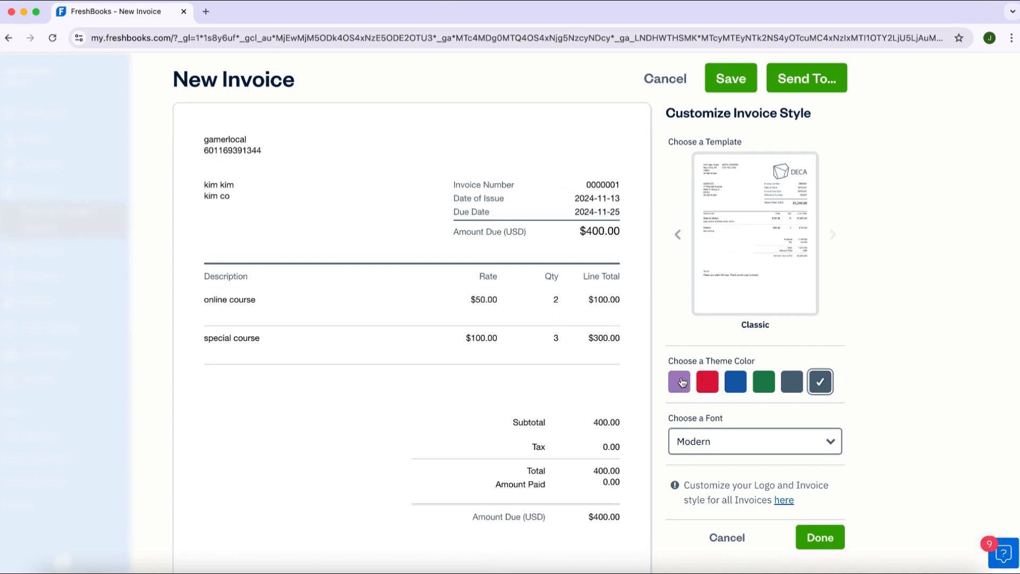
scroll(738, 426, down, 2)
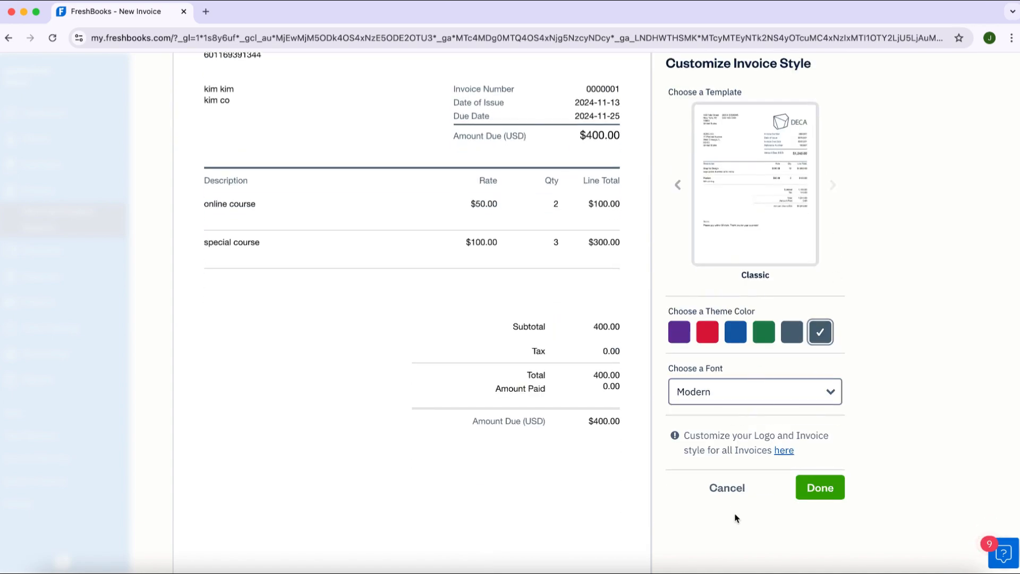
click(728, 487)
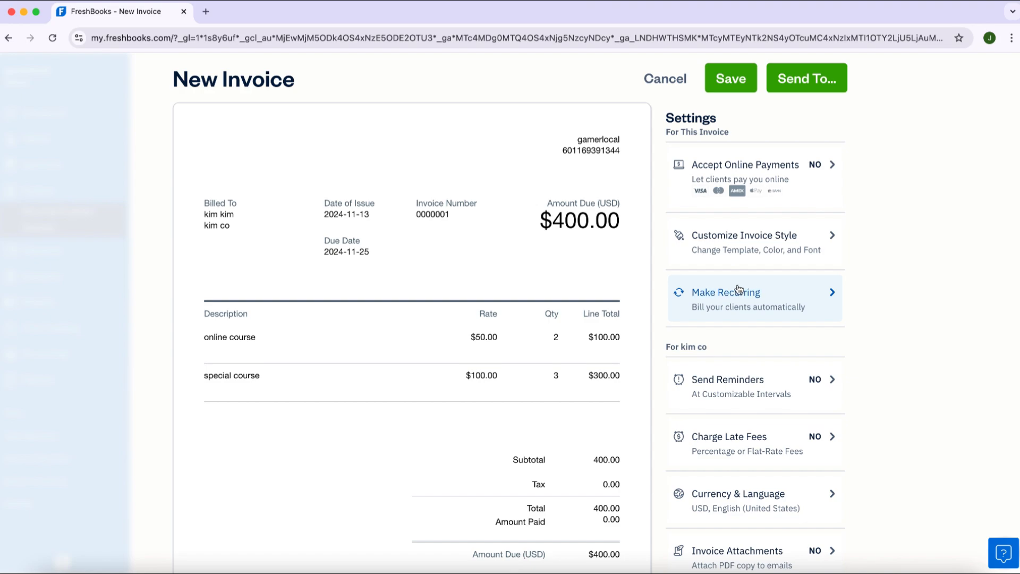
- Look over the recurring invoice option and the automatic payment reminder settings, leaving both without applying anything
click(797, 296)
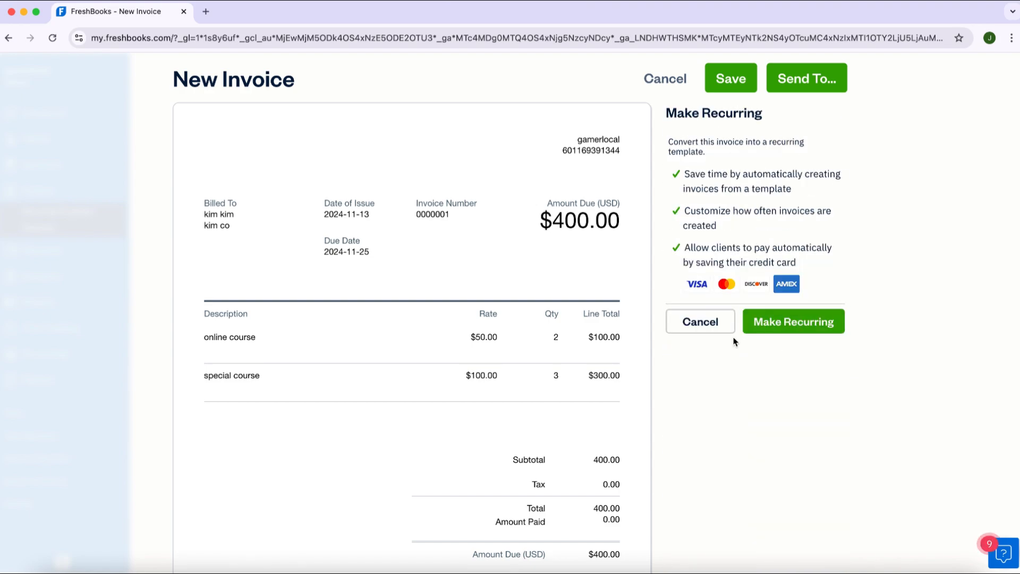
click(717, 322)
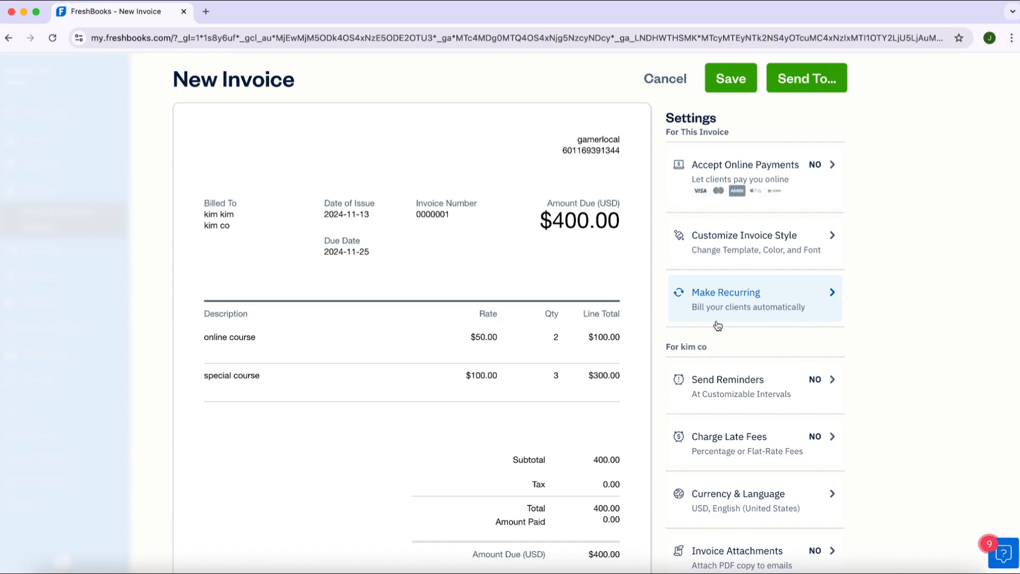
scroll(720, 327, down, 3)
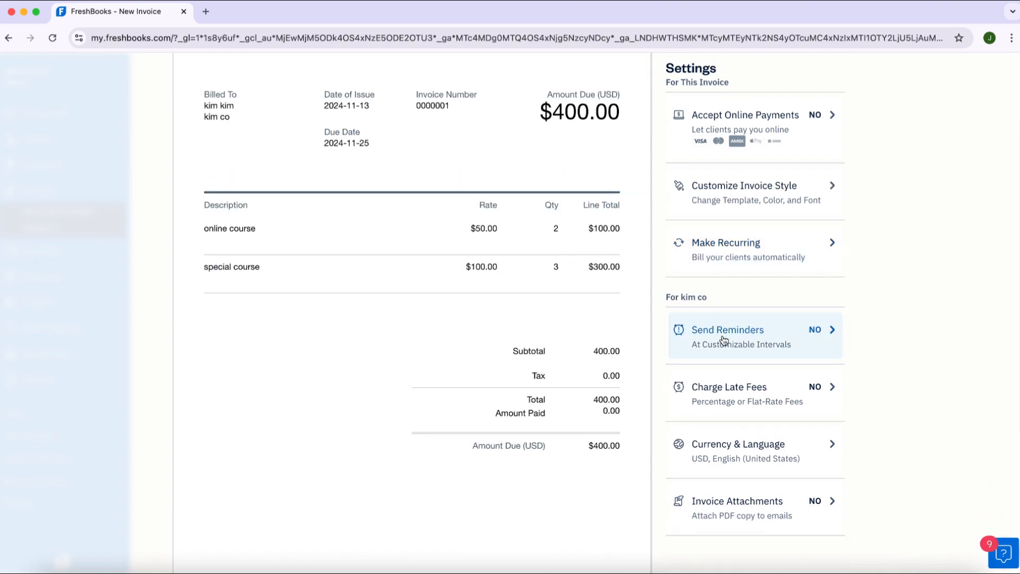
click(756, 332)
click(681, 147)
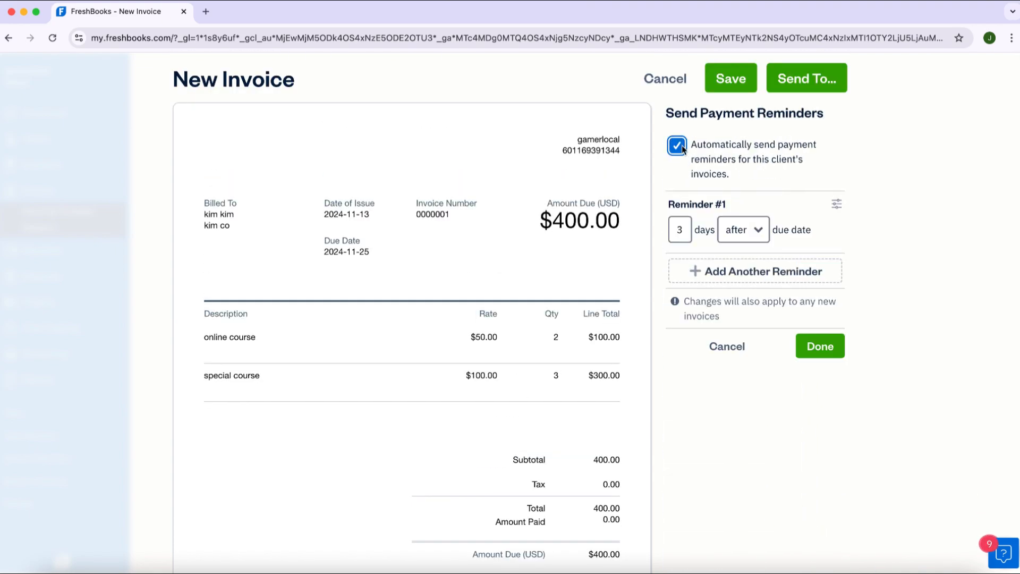
click(681, 145)
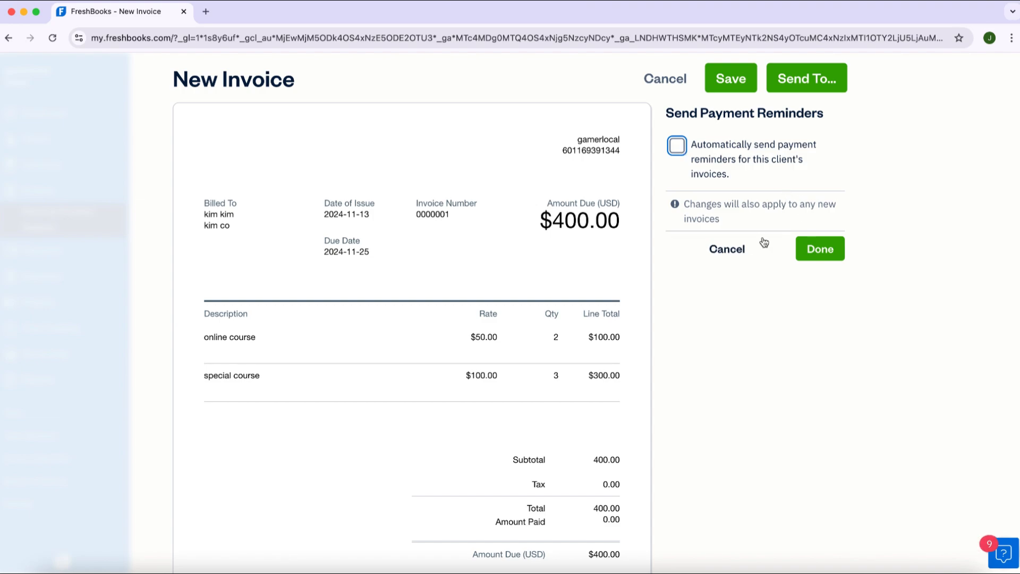
click(680, 148)
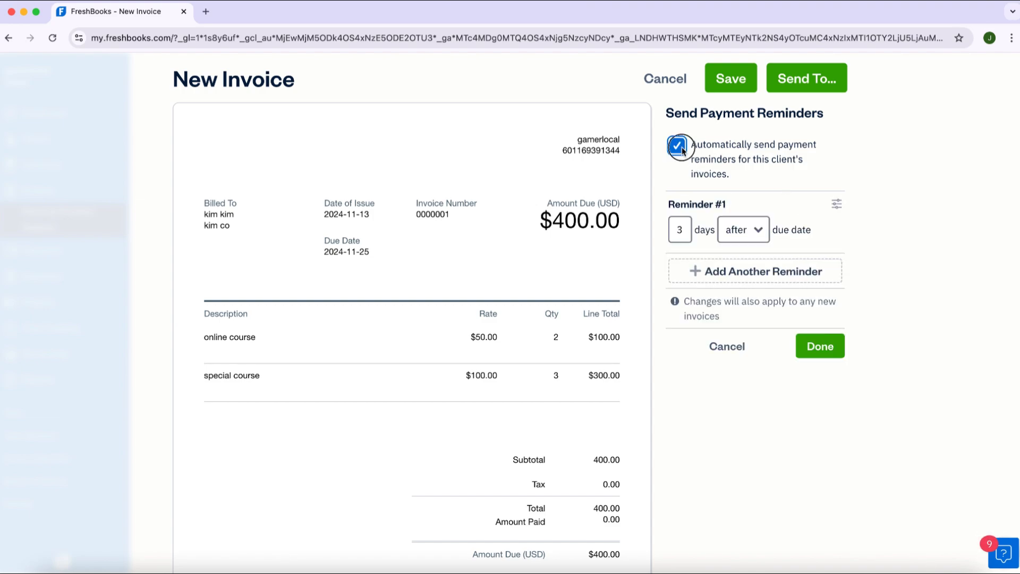
click(677, 146)
click(739, 254)
- Explore the late fee options, including percentage of outstanding balance and flat fee, and leave without applying them
scroll(755, 271, down, 2)
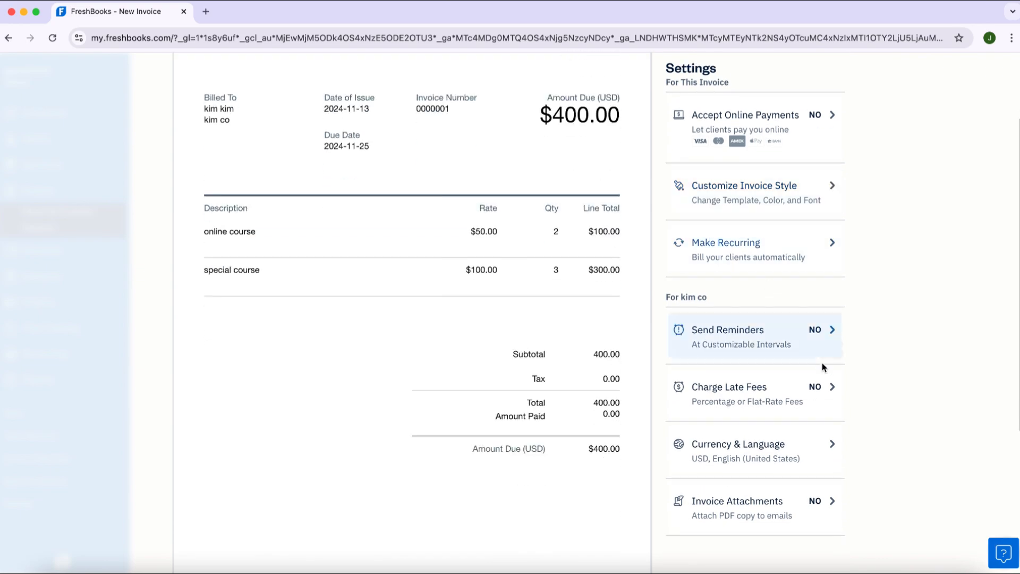
click(781, 383)
click(677, 144)
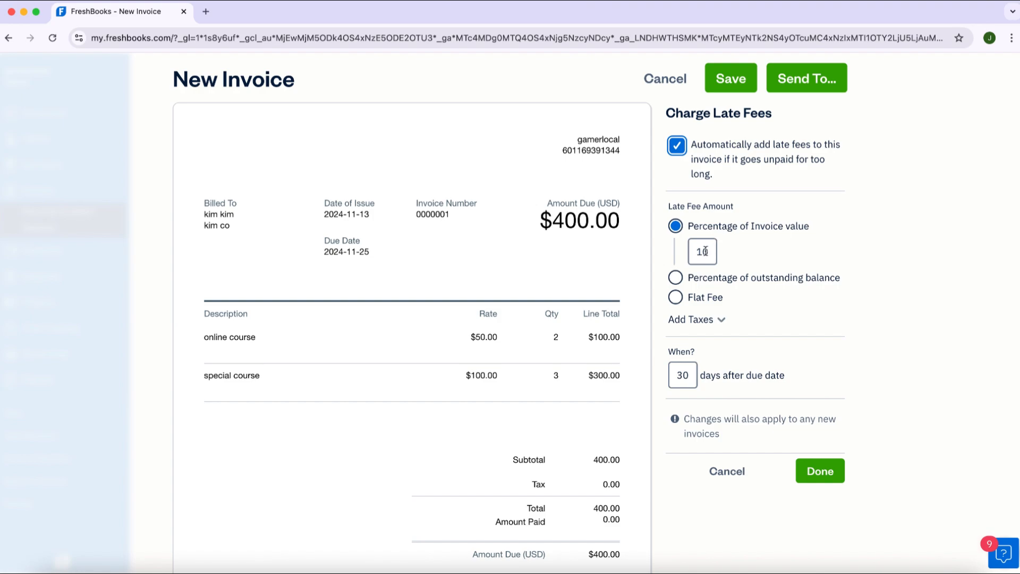
click(675, 277)
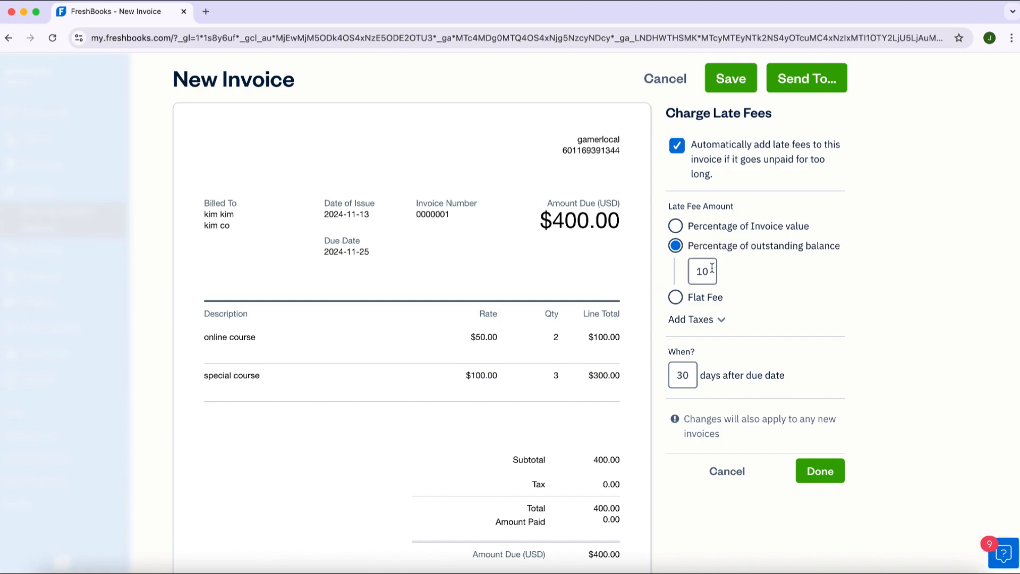
click(675, 297)
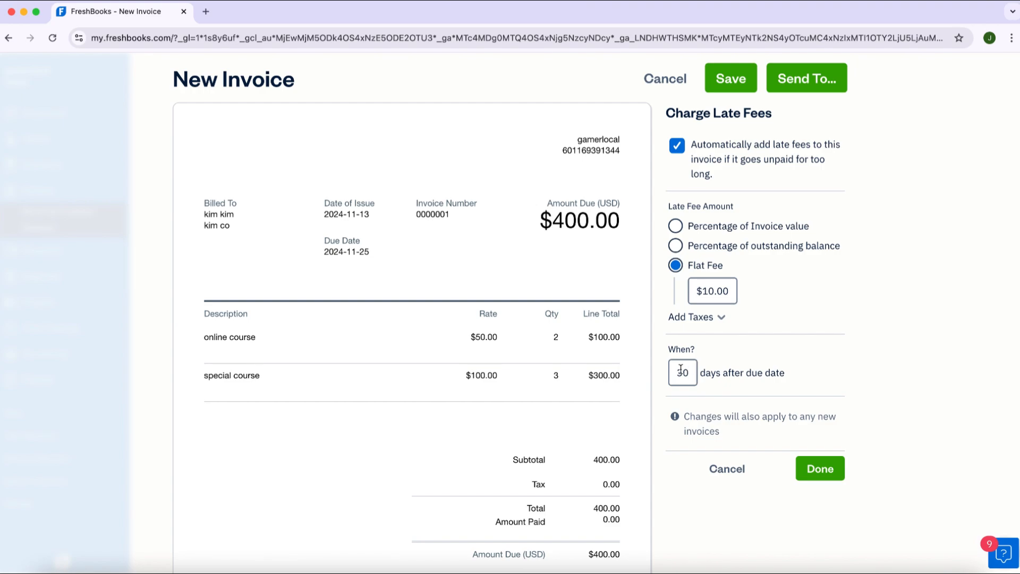
click(743, 471)
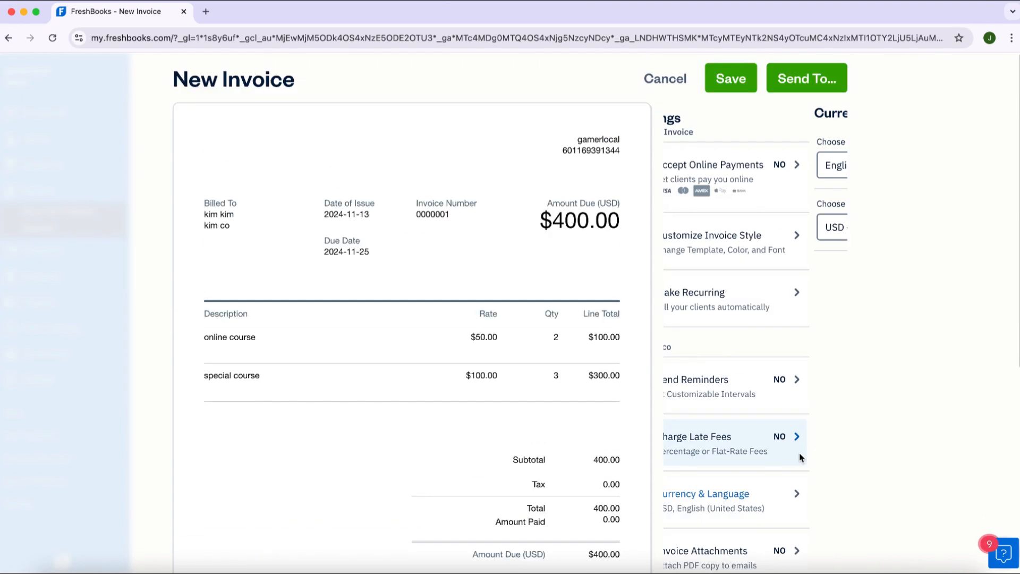
- Look through the language and currency choices for the client's invoices and leave without changing them
click(791, 495)
click(763, 166)
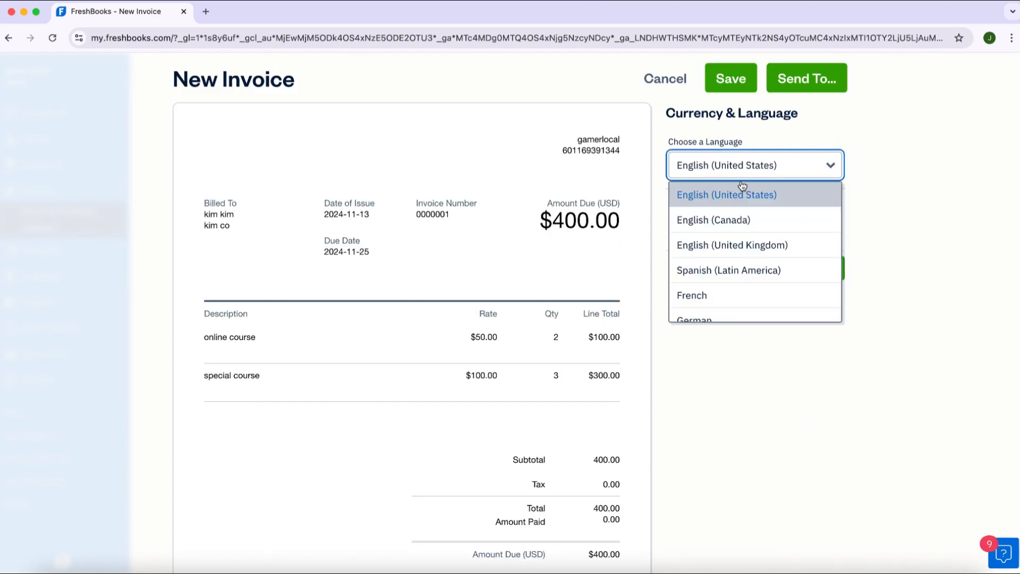
click(735, 362)
click(732, 226)
click(733, 433)
click(726, 268)
- Look at the option to attach a PDF copy when emailing invoices, and leave without applying it
scroll(826, 479, down, 4)
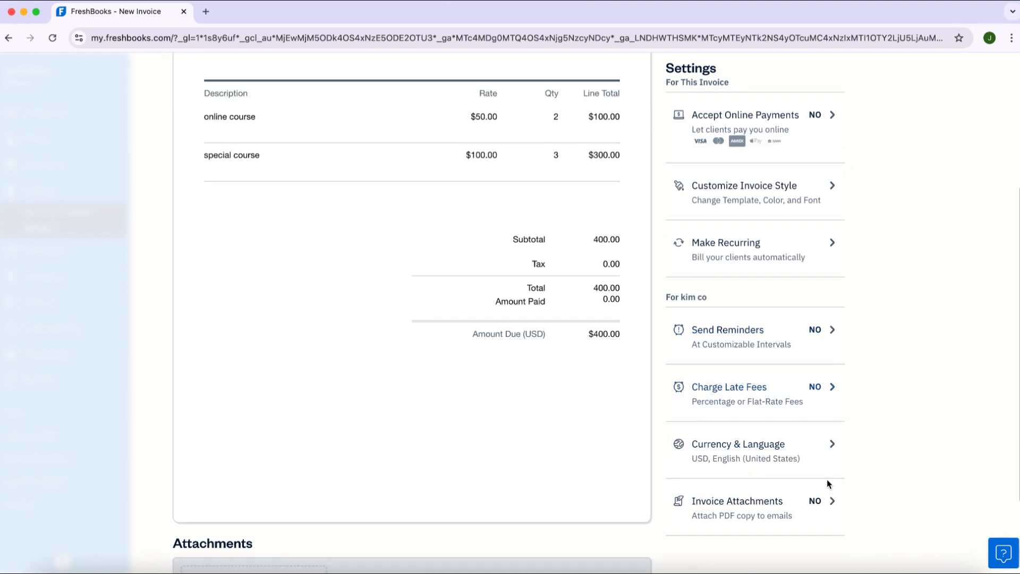
click(768, 506)
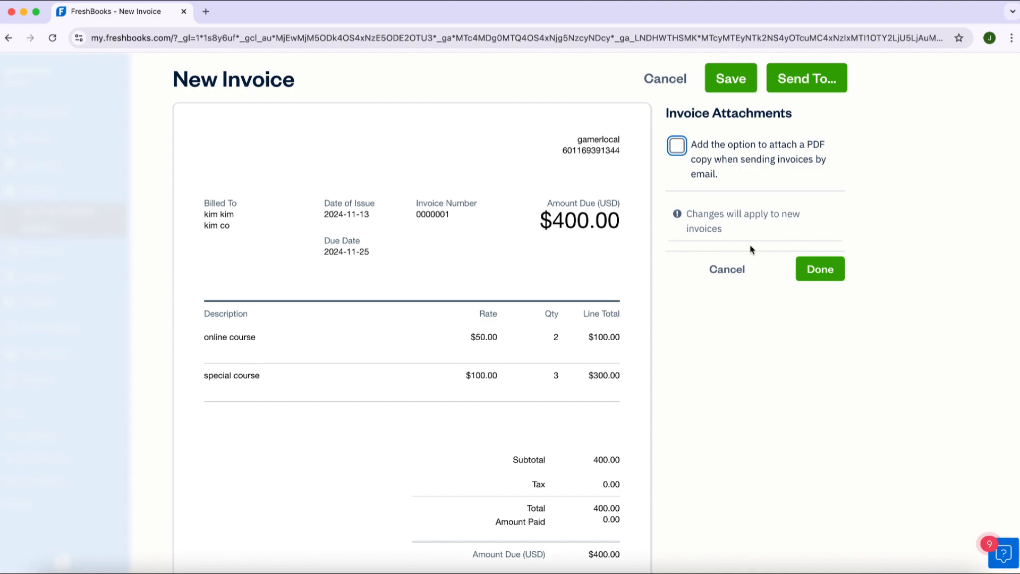
click(678, 146)
click(677, 147)
click(725, 269)
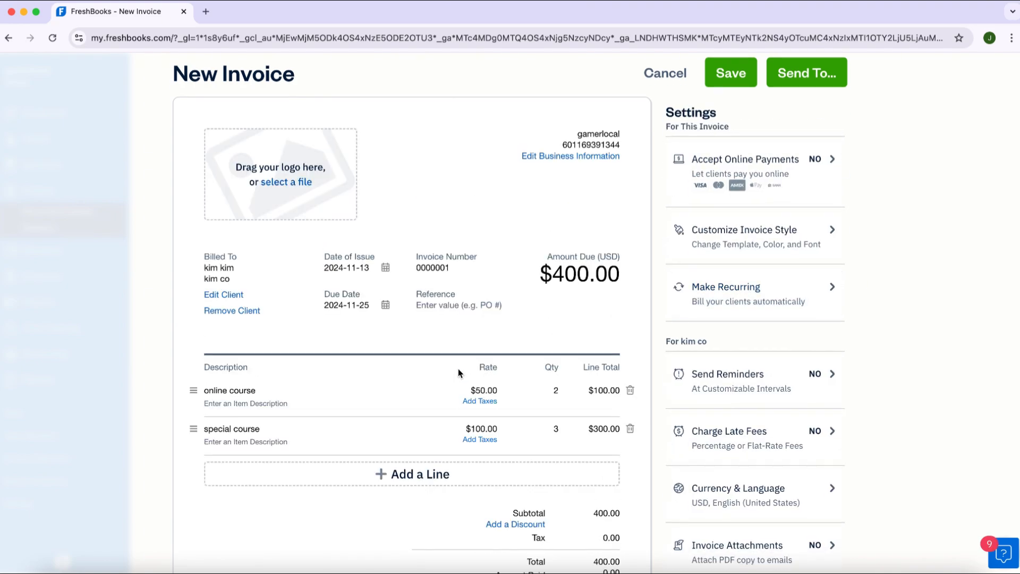
- Check the invoice contents, save the invoice without sending it, and review its entry in the invoices list
scroll(458, 368, down, 5)
scroll(458, 369, up, 4)
scroll(458, 372, up, 3)
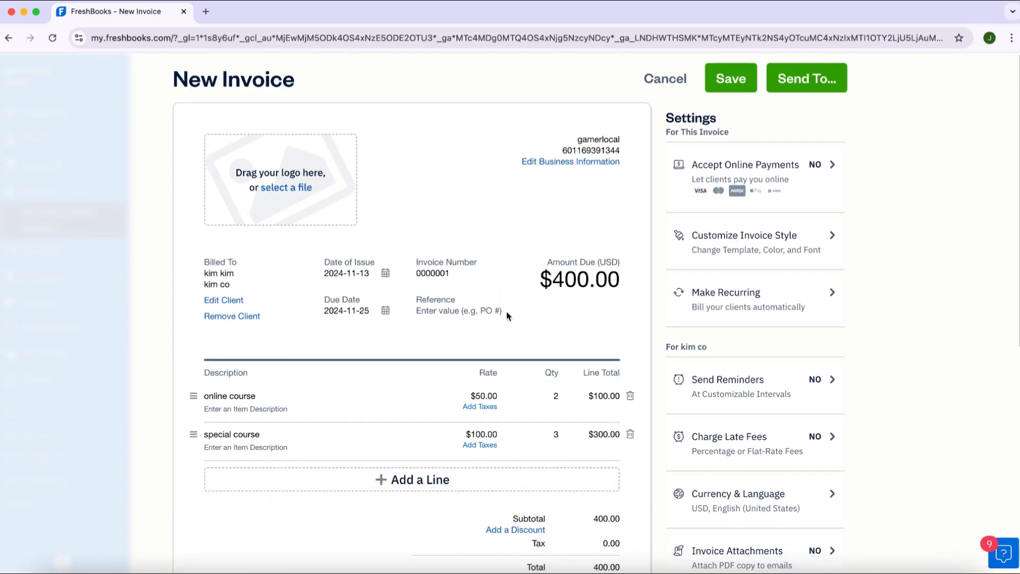
click(730, 78)
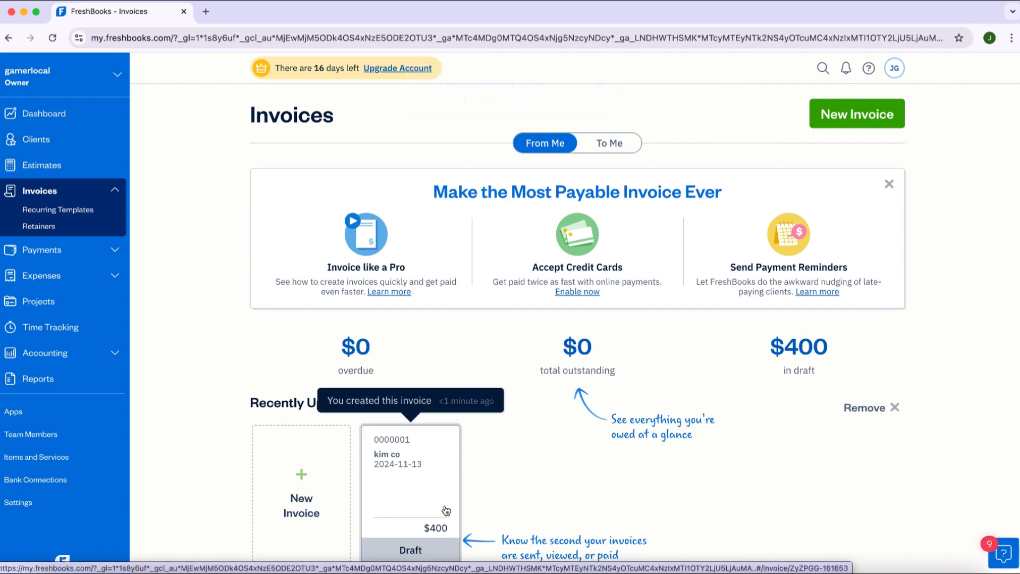
scroll(542, 467, down, 3)
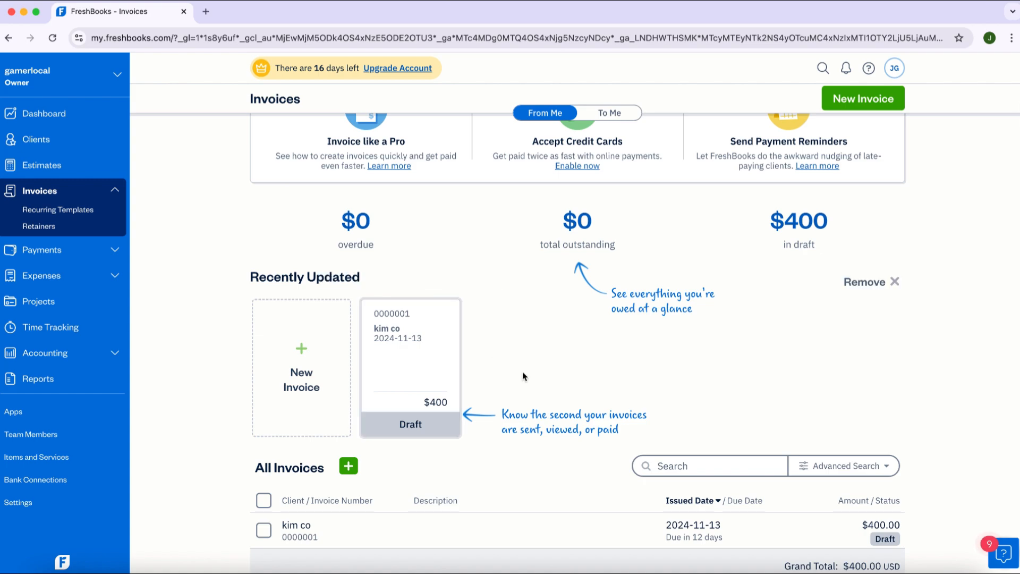
scroll(522, 371, down, 2)
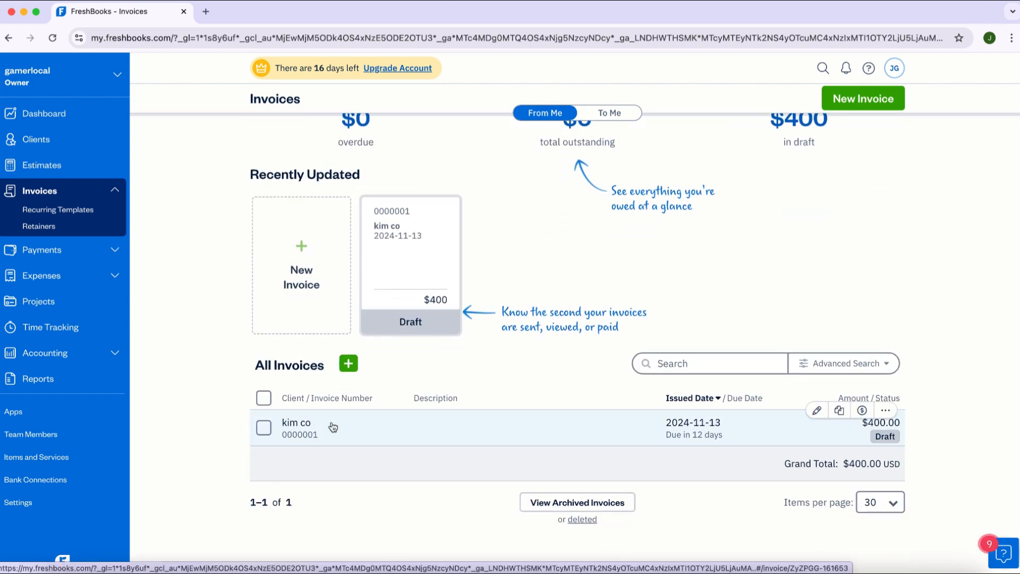
scroll(332, 426, down, 1)
scroll(329, 416, up, 2)
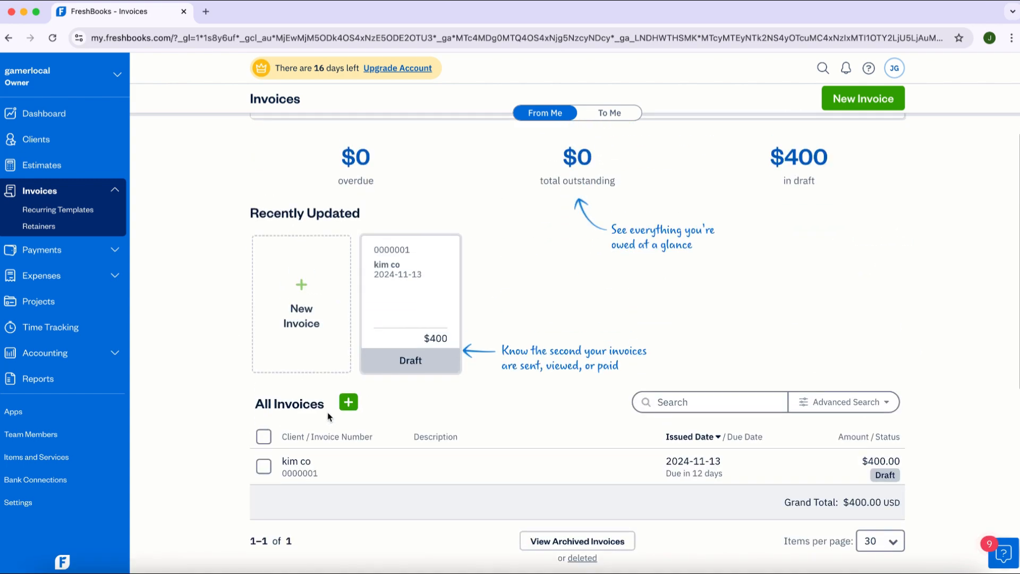
- Fill in a new invoice payment entry for the saved $400 invoice, with ACH as the payment type
click(51, 251)
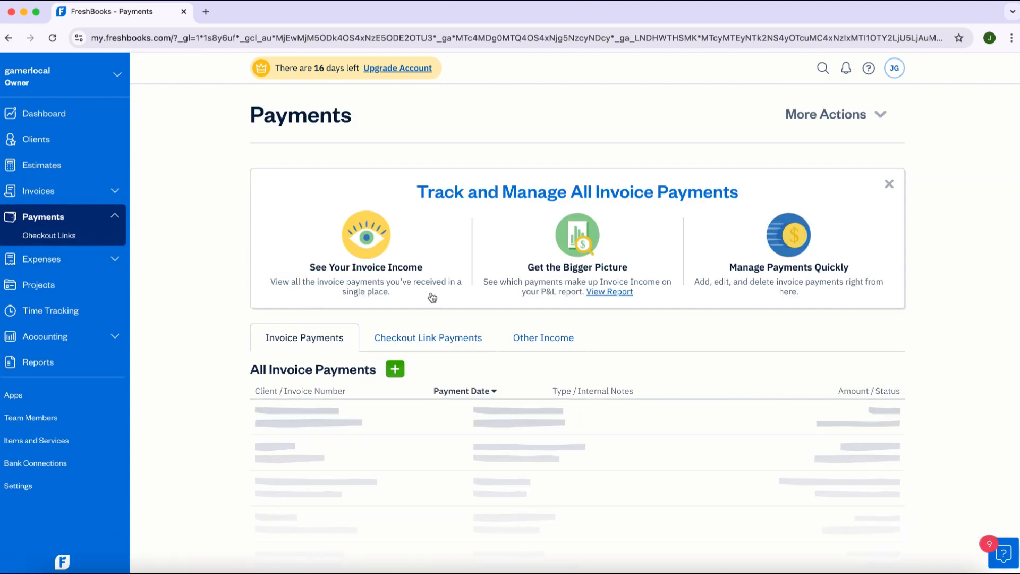
scroll(426, 416, down, 1)
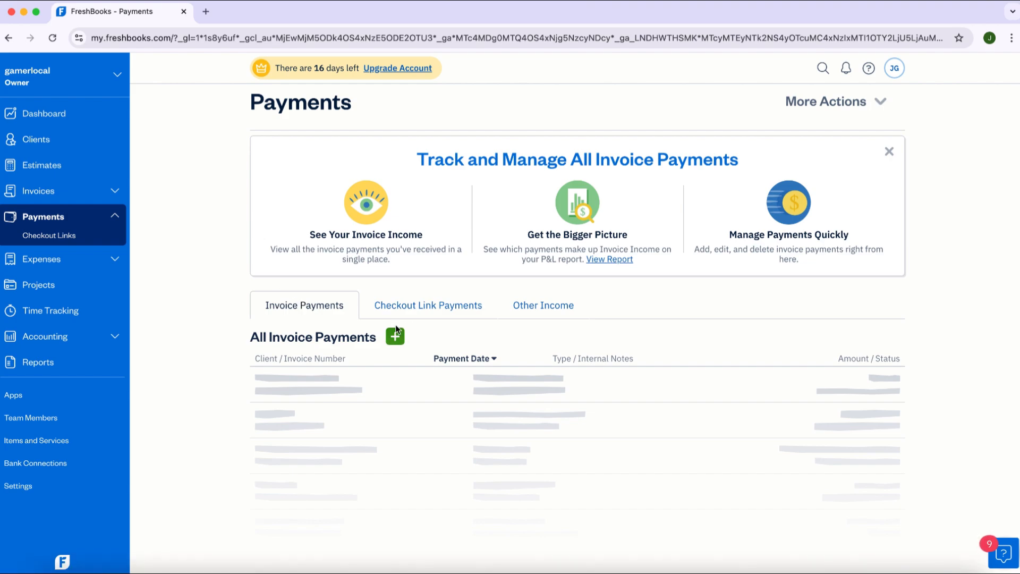
click(395, 338)
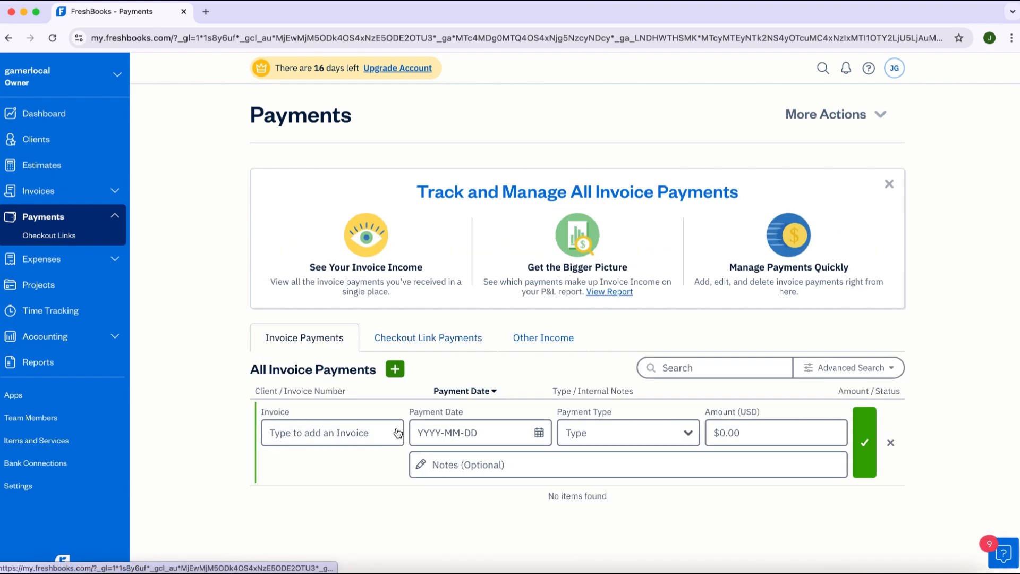
click(336, 460)
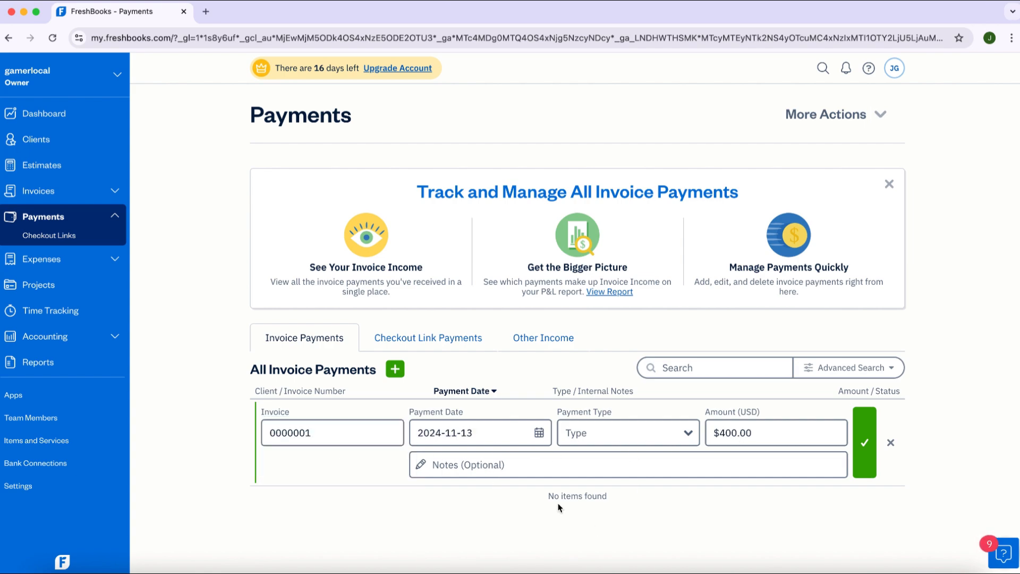
click(604, 440)
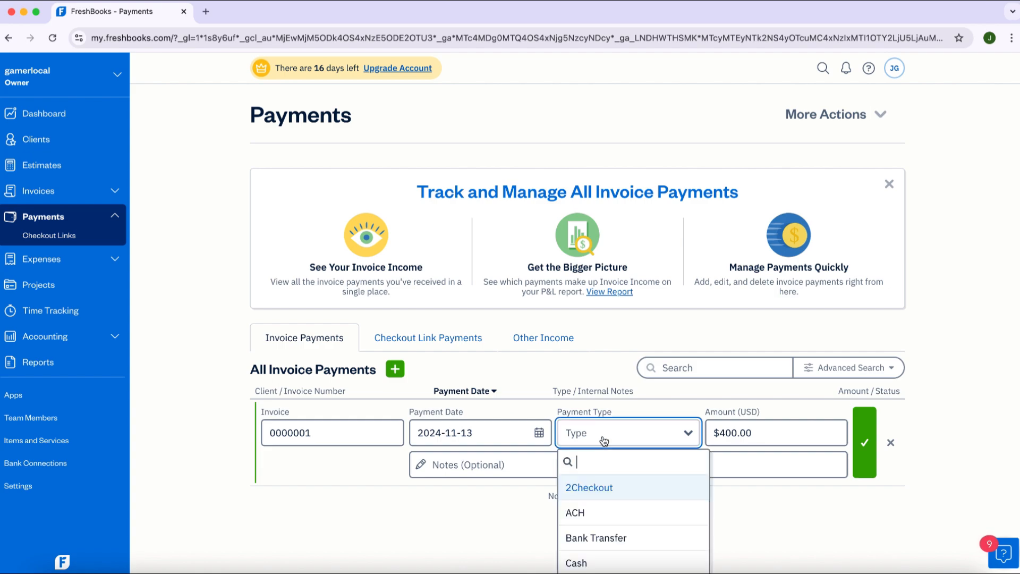
click(616, 514)
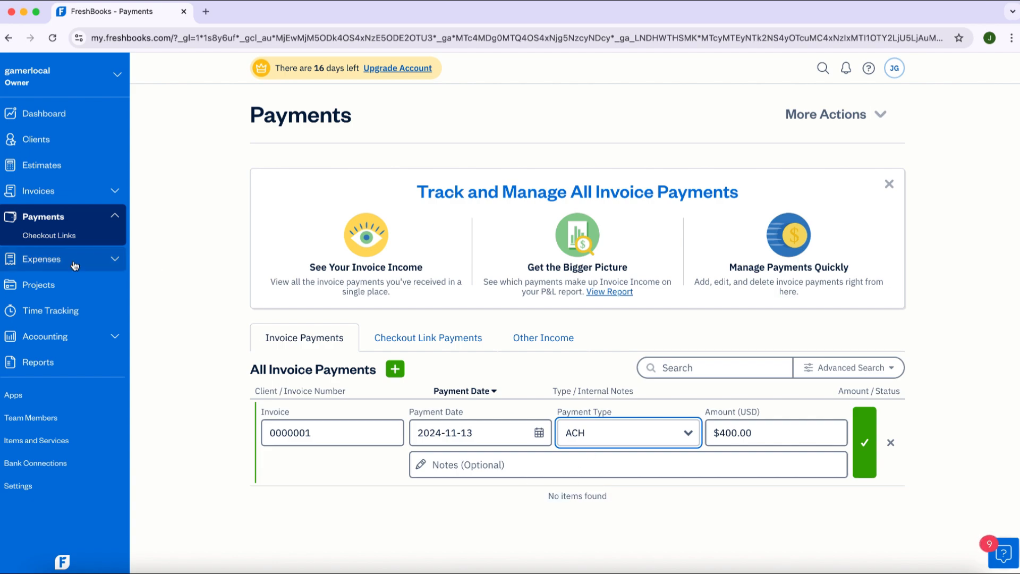
- Start a new expense and assign it to the Online Services category
click(56, 263)
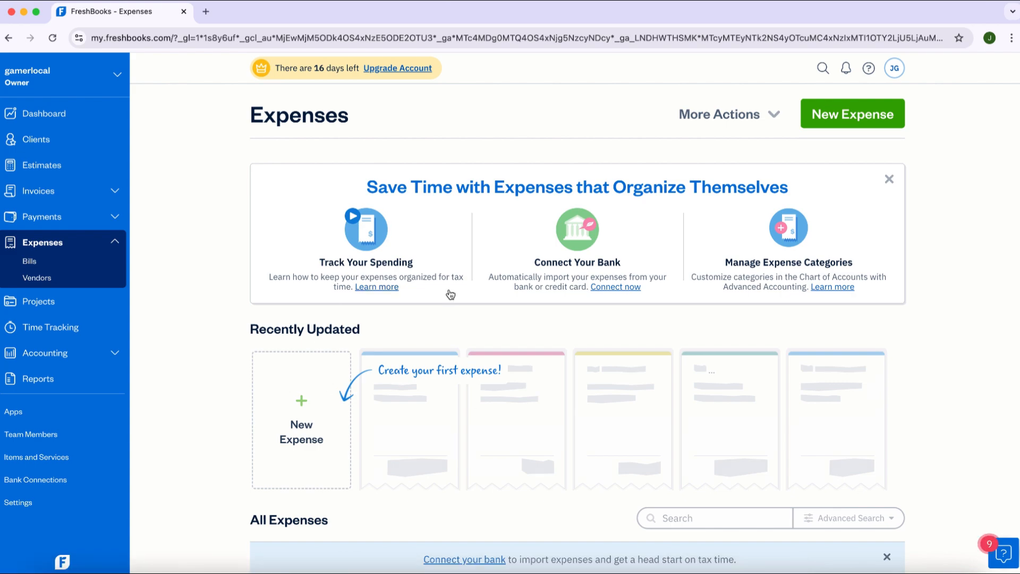
scroll(445, 346, down, 2)
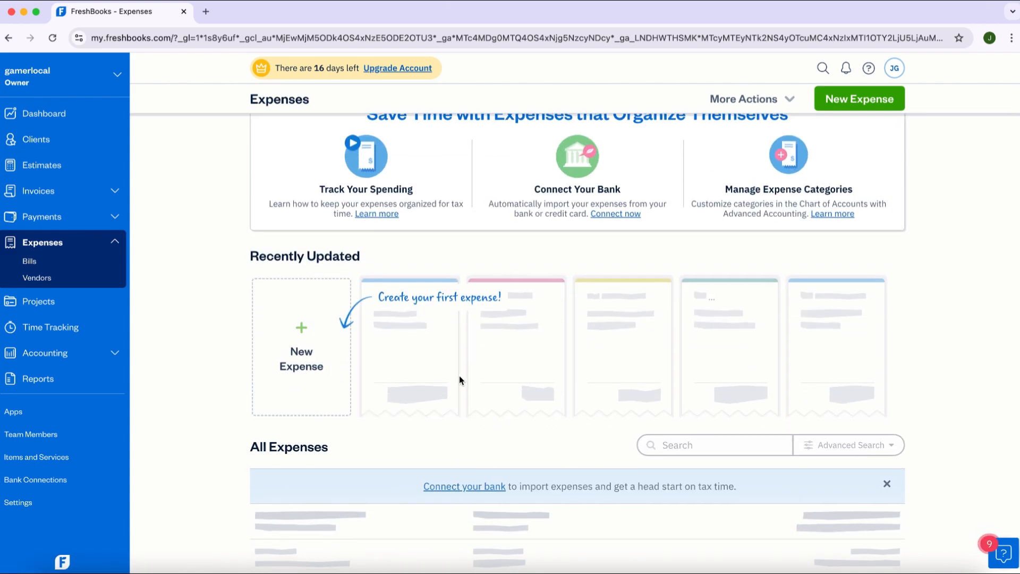
click(307, 353)
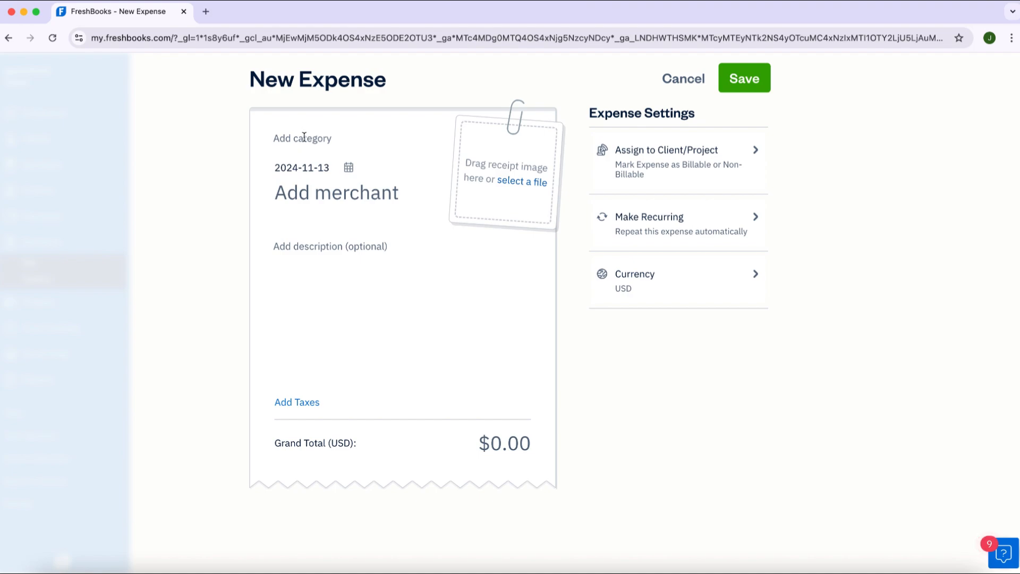
click(304, 137)
scroll(382, 281, down, 5)
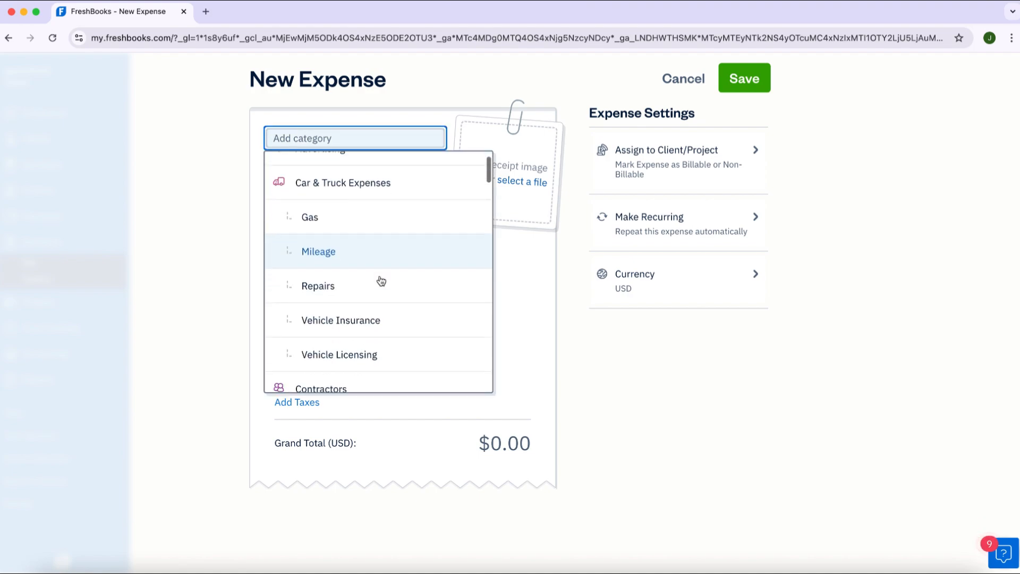
scroll(382, 280, down, 4)
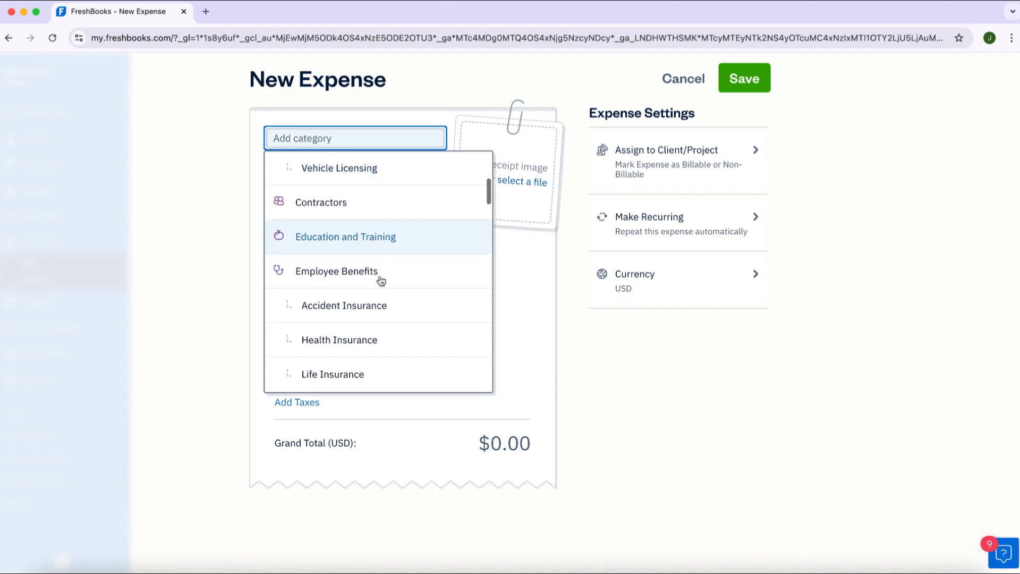
scroll(382, 281, down, 5)
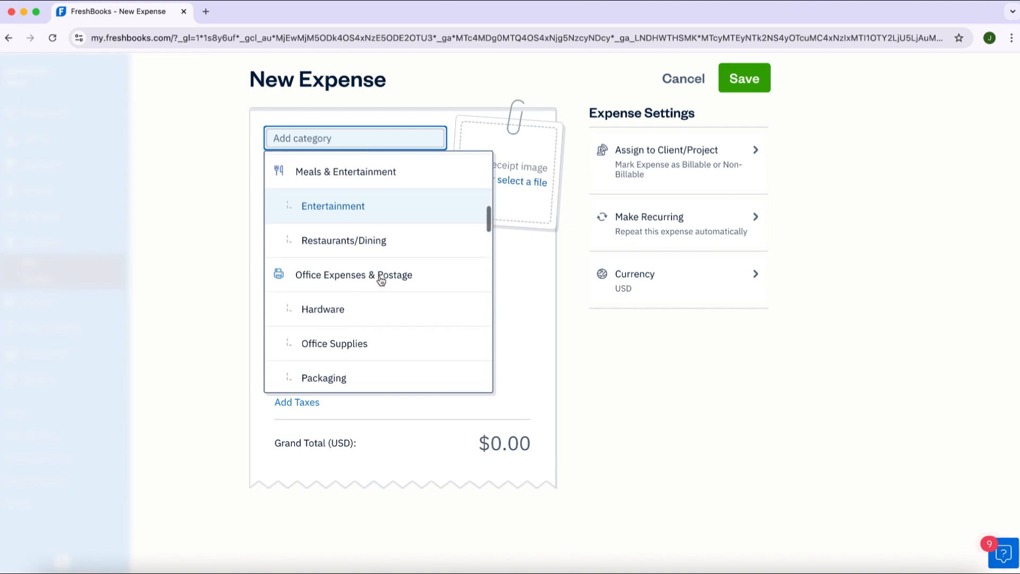
scroll(381, 281, down, 5)
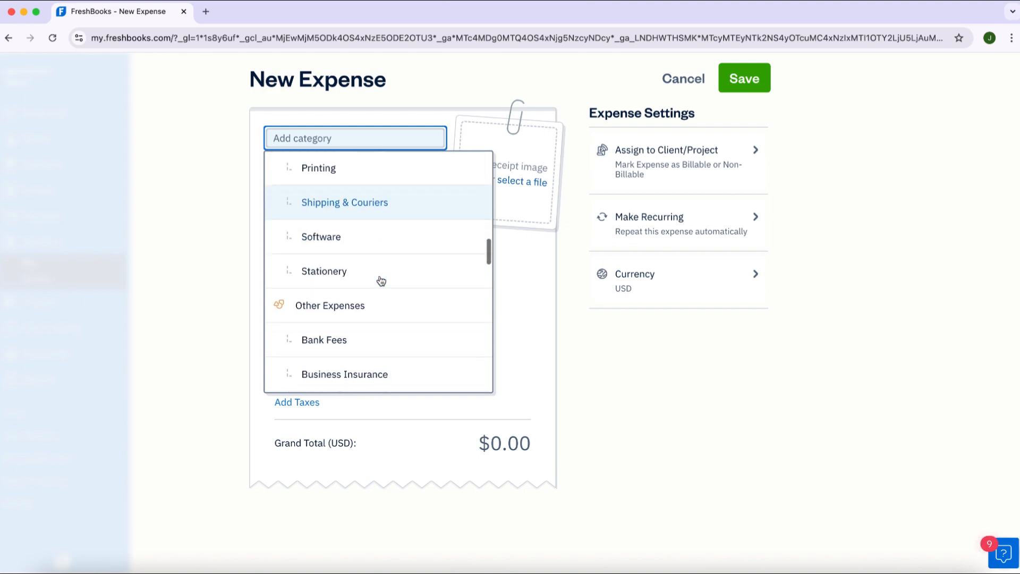
scroll(382, 280, down, 2)
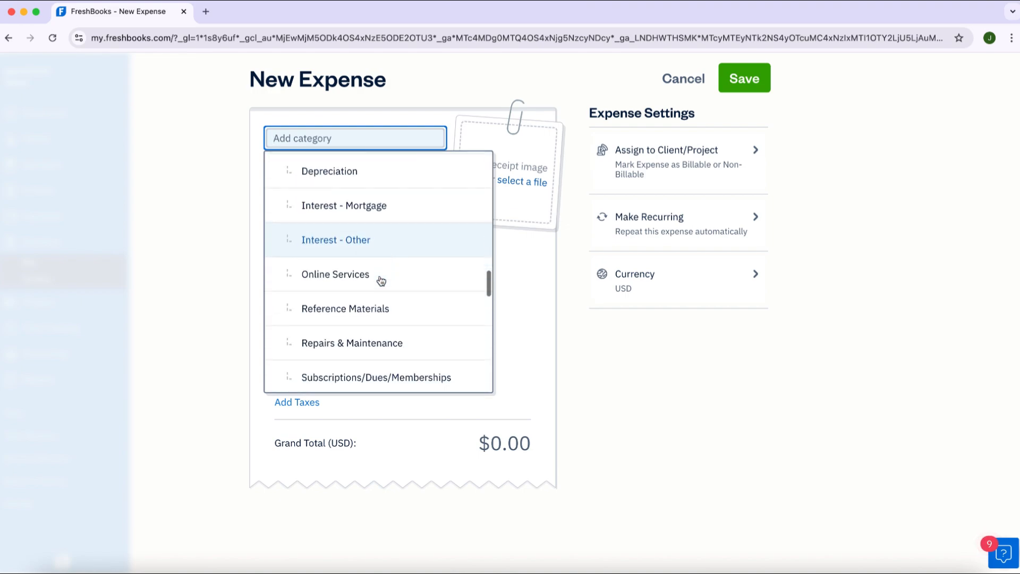
click(356, 276)
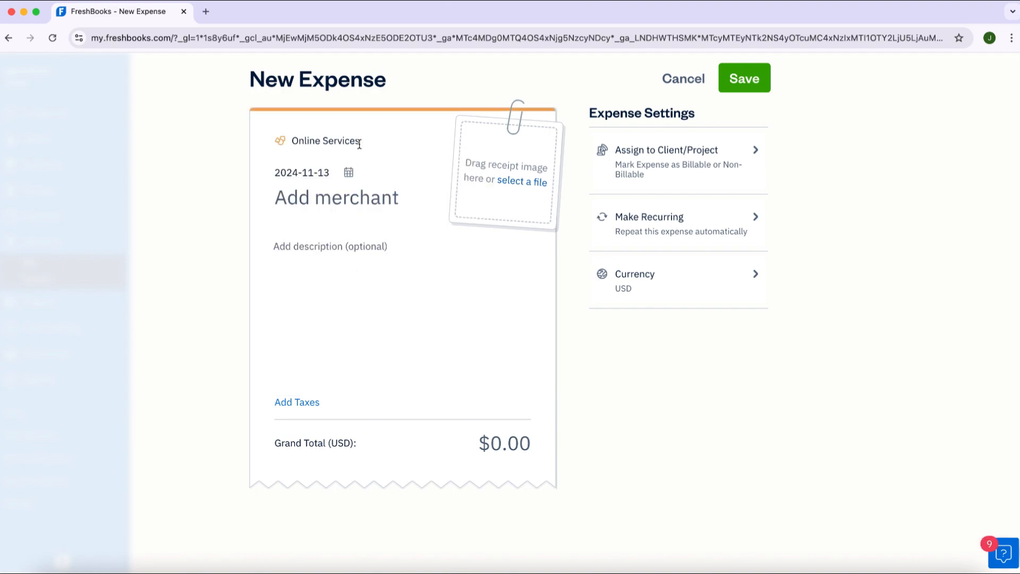
- Try to add a merchant to the new expense, and check its description and grand total fields
click(321, 197)
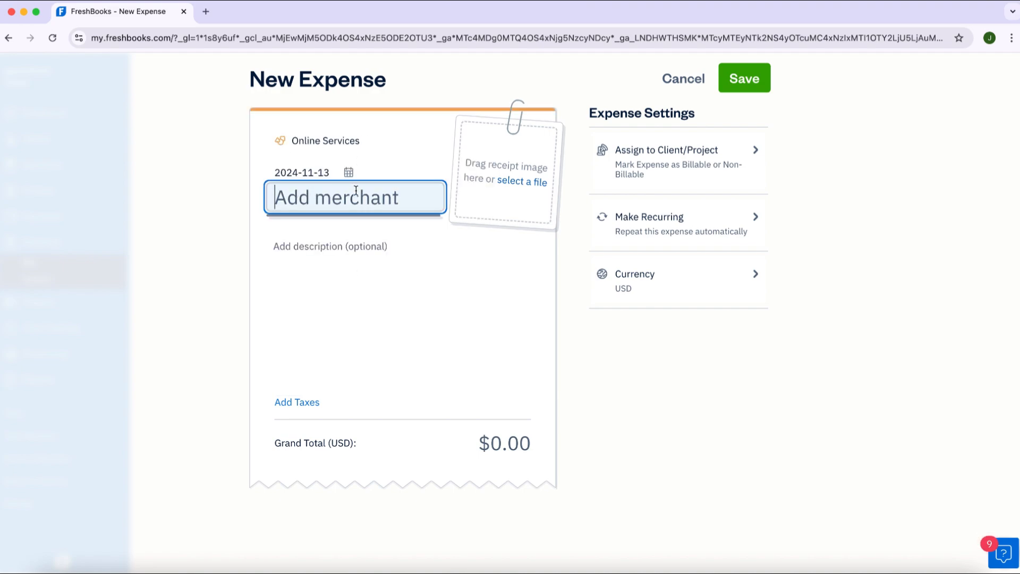
text(subscribe)
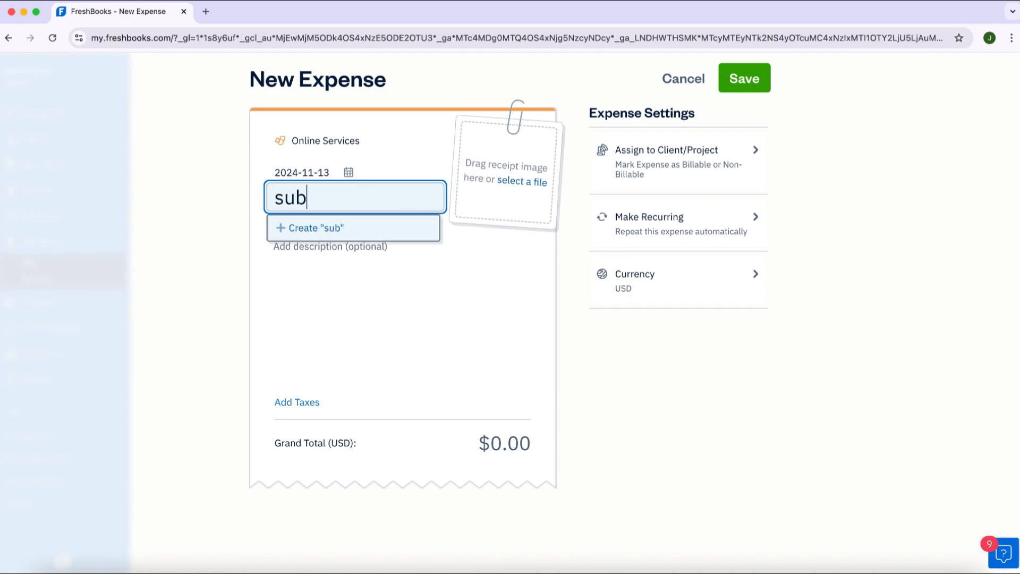
click(333, 249)
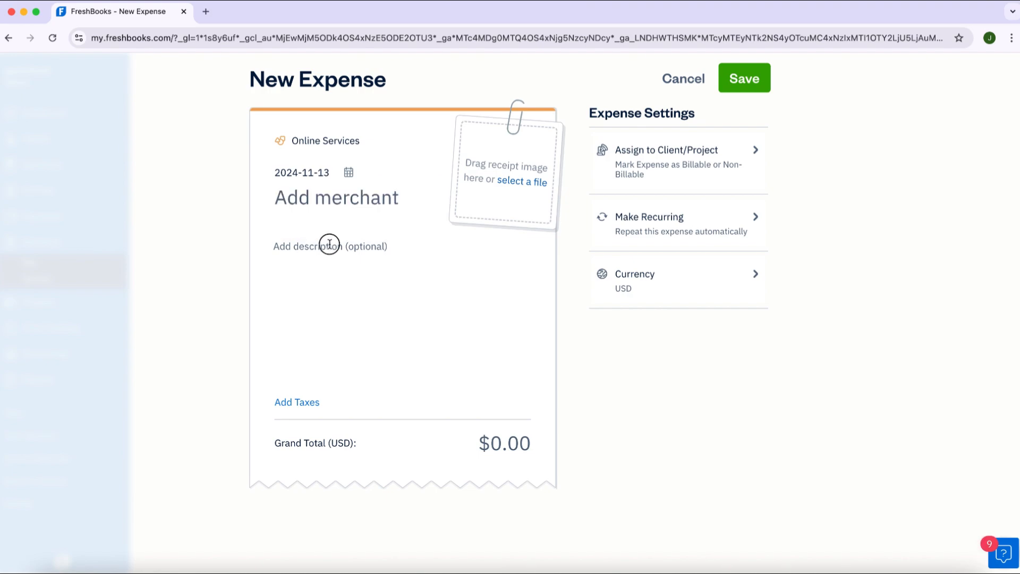
click(330, 244)
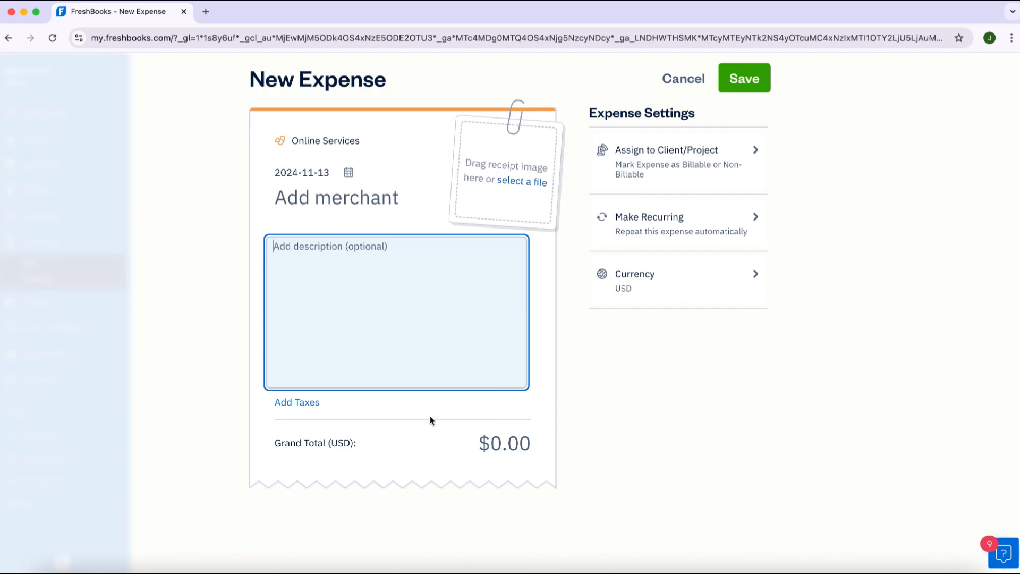
click(419, 448)
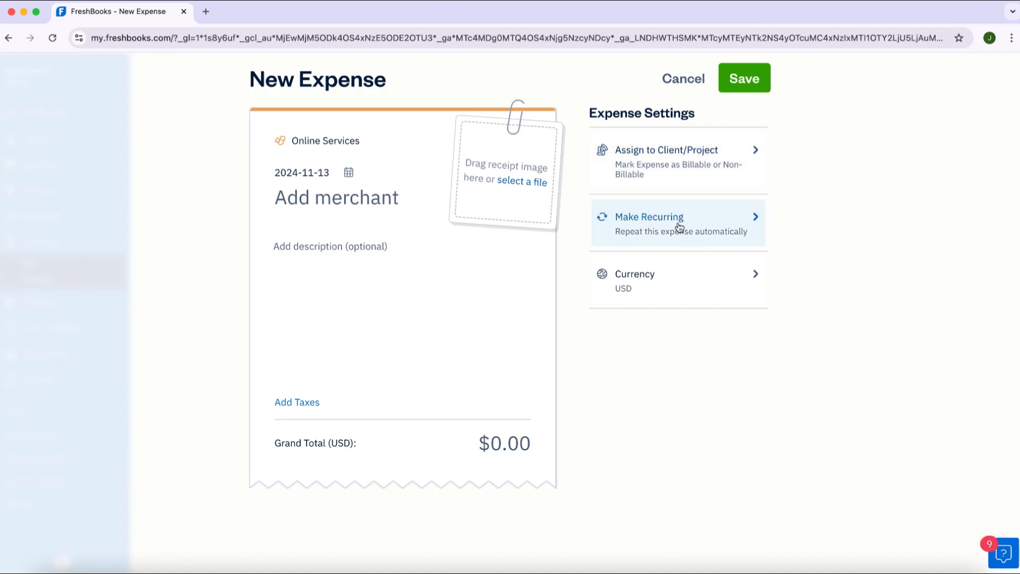
- Look at the currency setting for the new expense, and leave it without applying a change
click(711, 276)
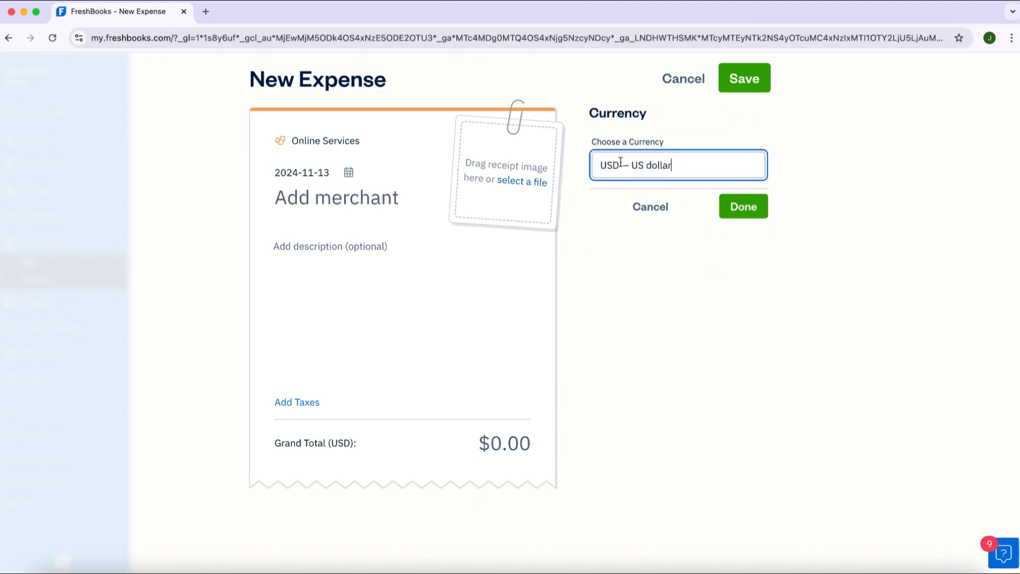
click(652, 207)
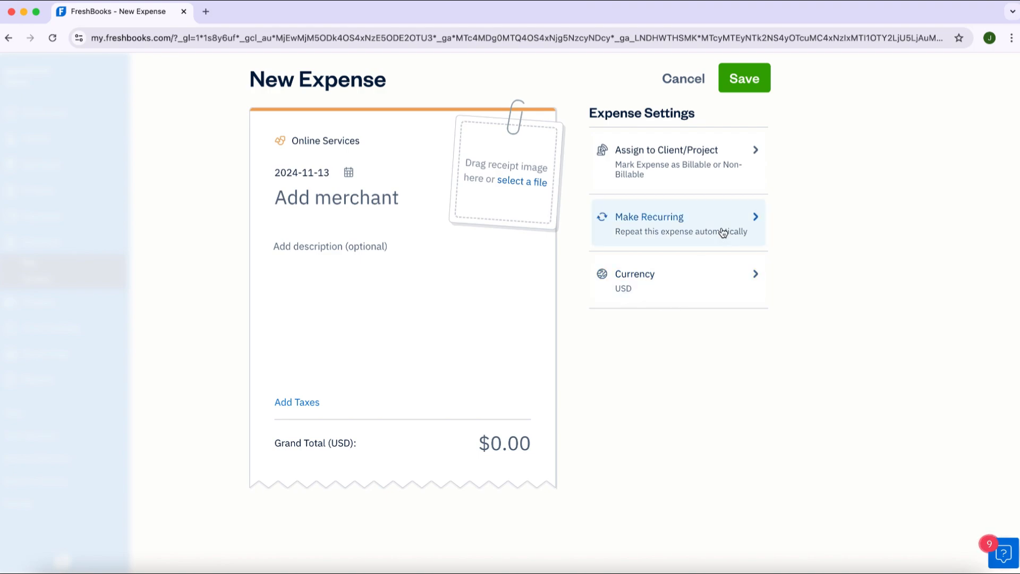
click(728, 273)
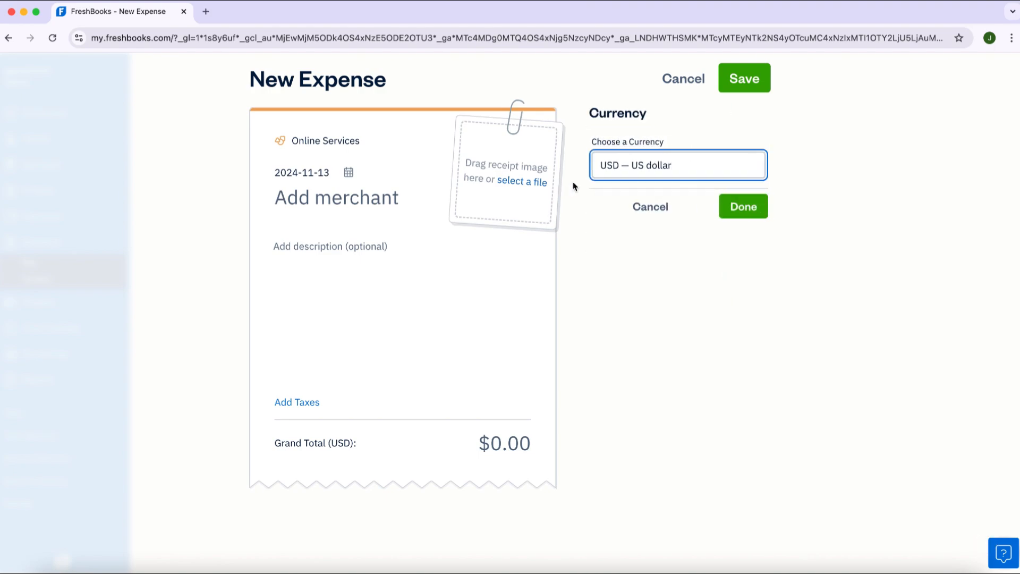
click(655, 208)
- Save the Online Services expense and review its entry in the list of all expenses
click(747, 81)
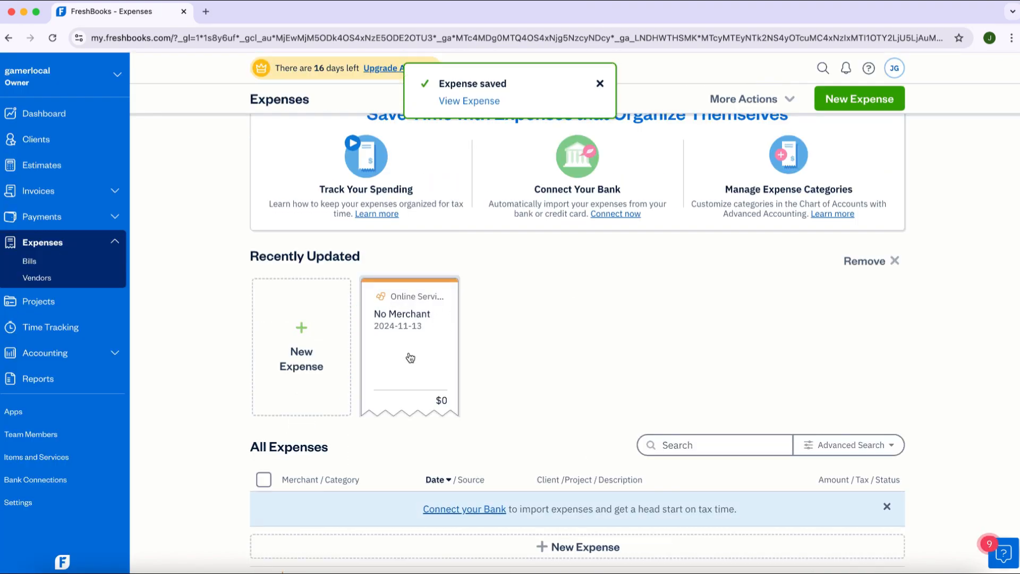
scroll(488, 352, down, 3)
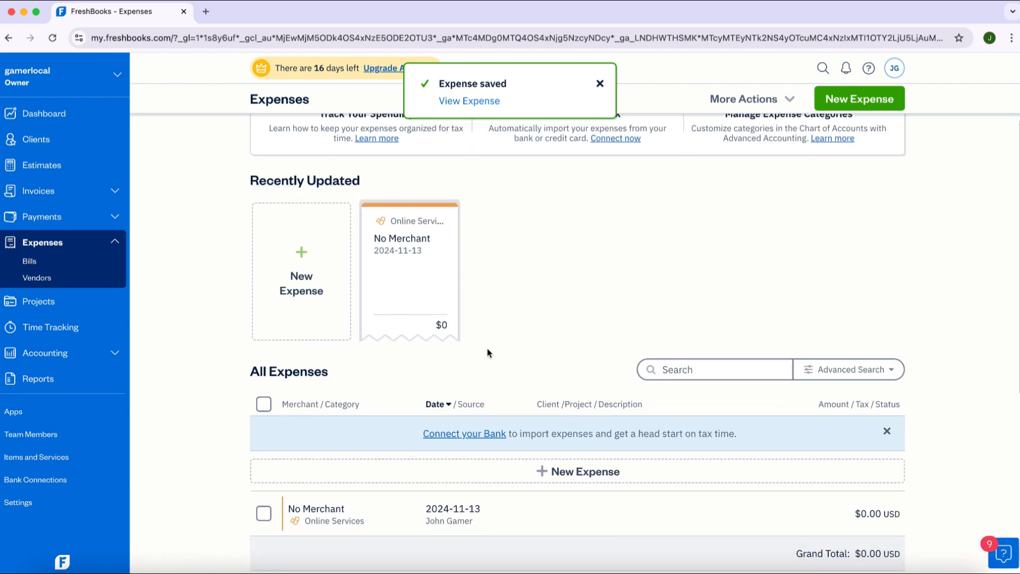
scroll(458, 285, down, 2)
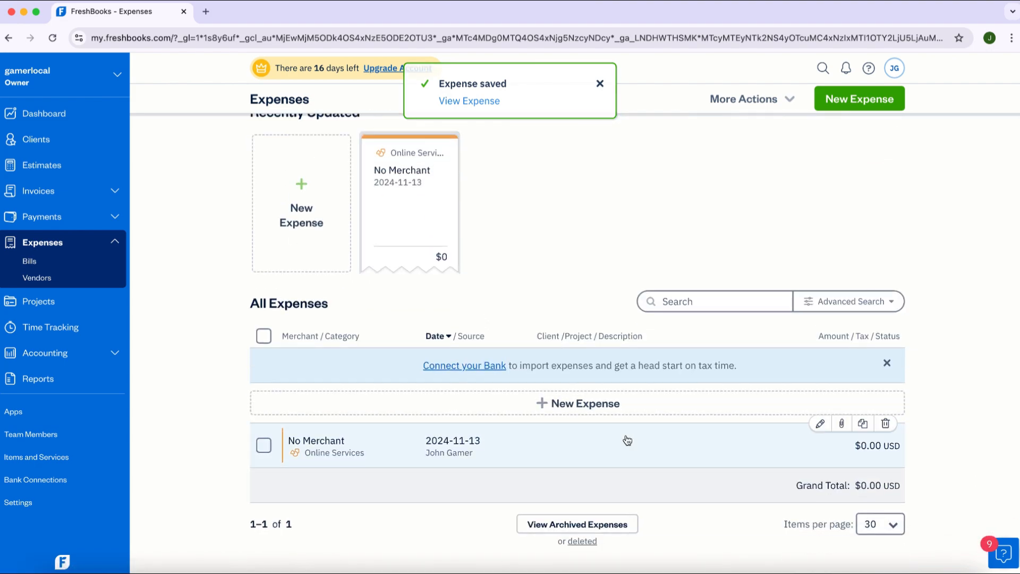
scroll(626, 439, down, 1)
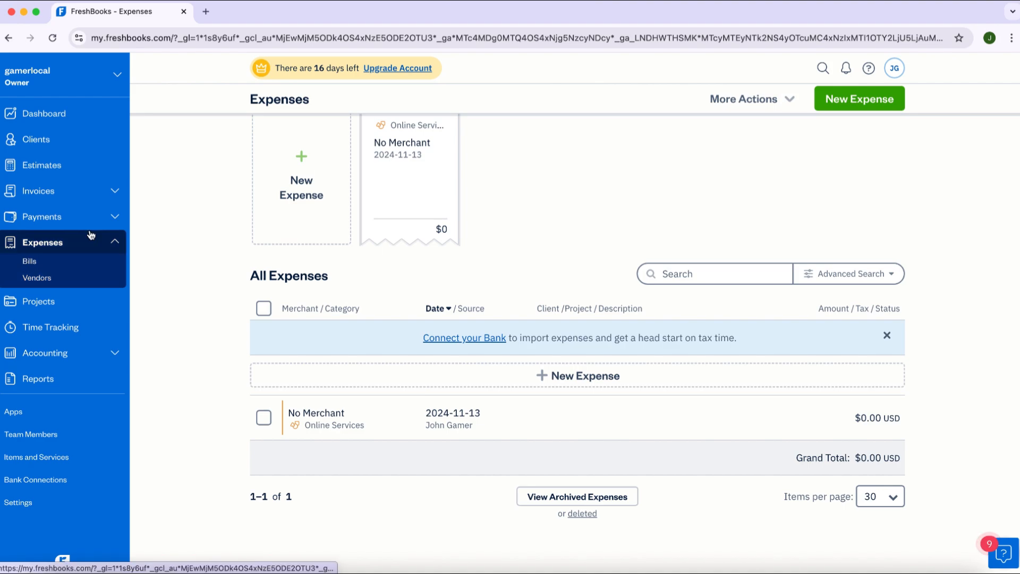
- Start a new estimate from the Estimates and Proposals page and assign it to the client kim co
click(50, 166)
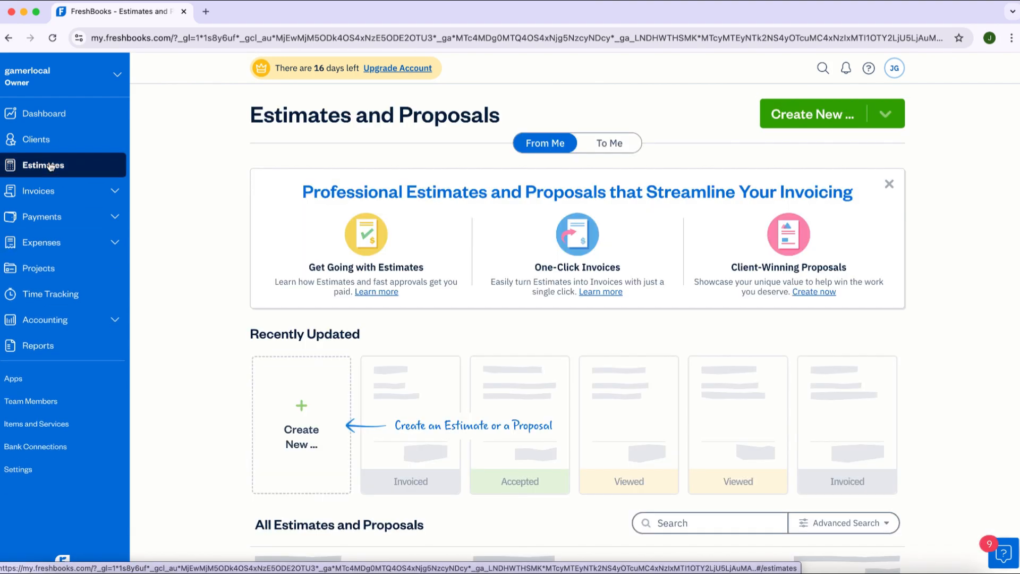
scroll(512, 345, down, 3)
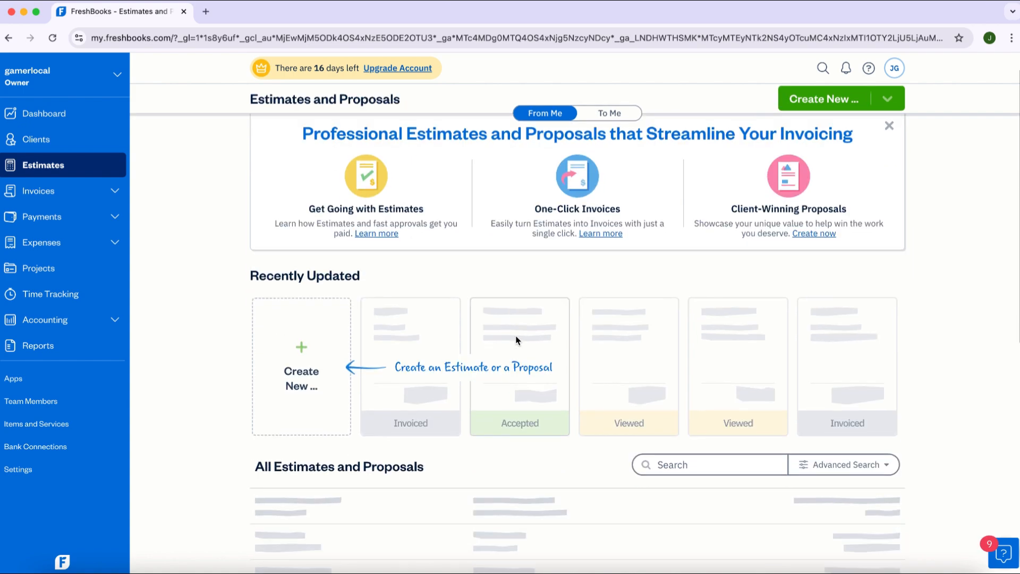
scroll(515, 340, down, 1)
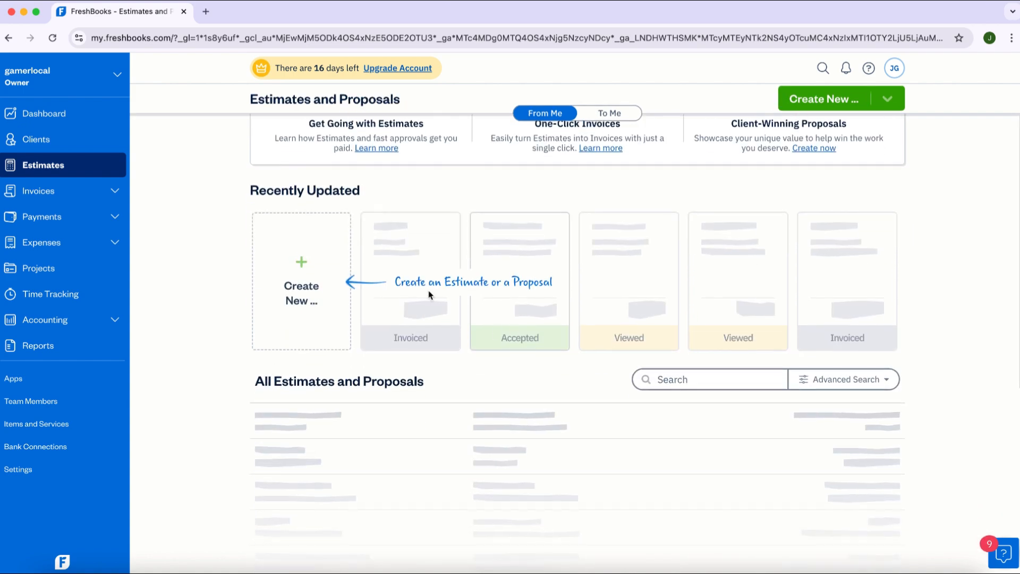
click(311, 292)
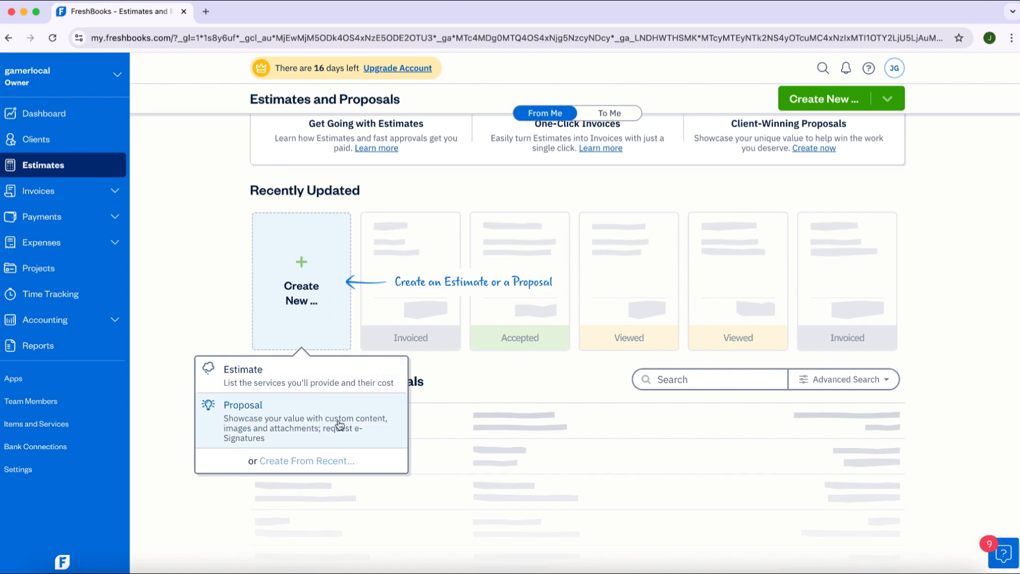
click(298, 372)
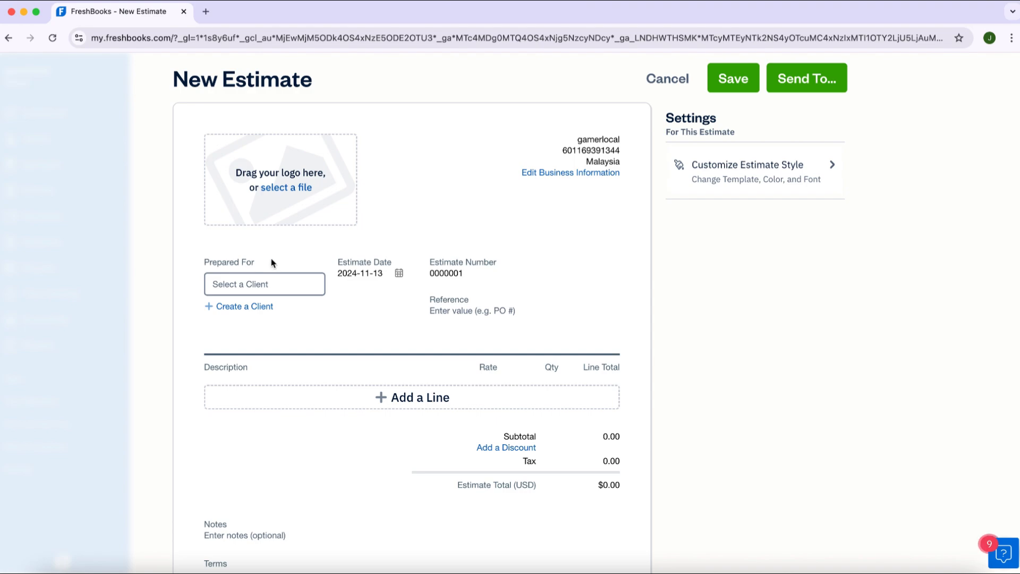
click(247, 282)
click(276, 318)
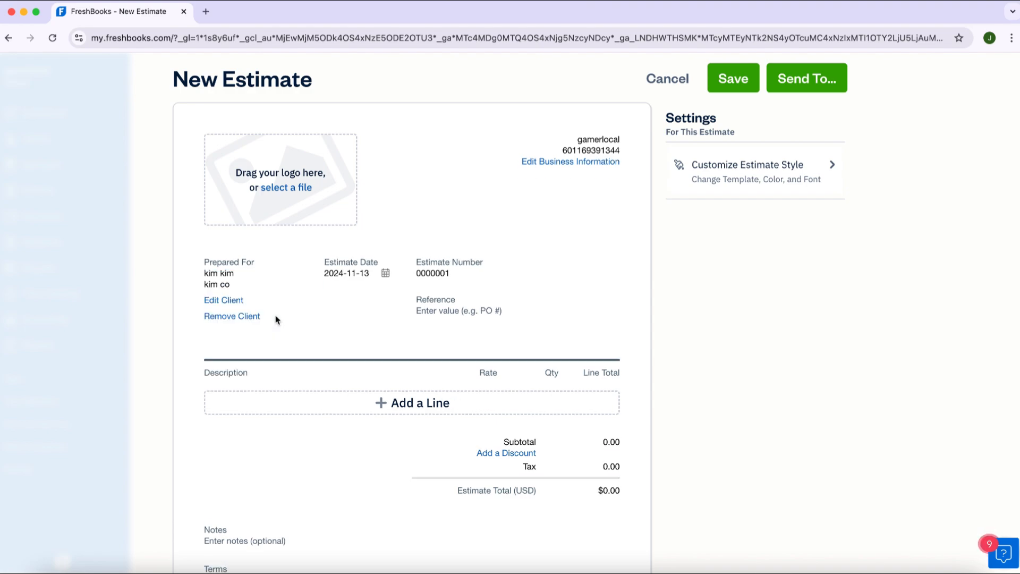
- Check the estimate's line, total, notes and terms sections, and save the estimate without sending it
scroll(276, 319, down, 1)
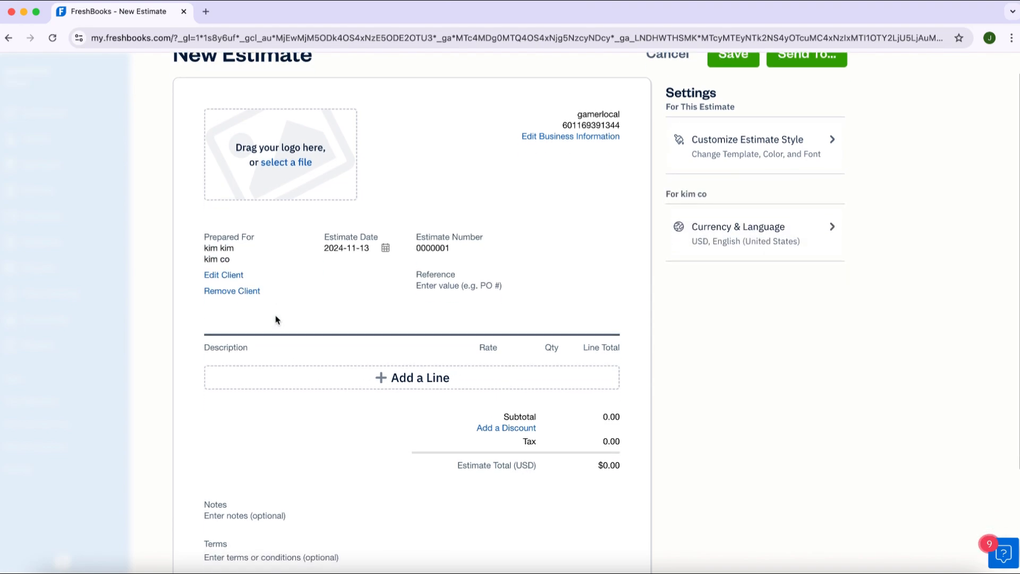
scroll(429, 369, down, 2)
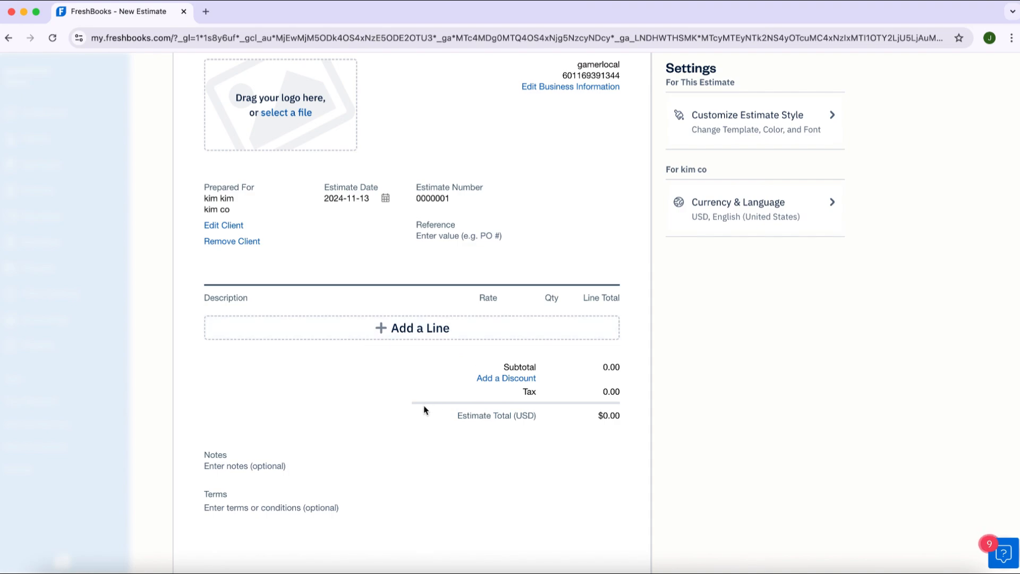
scroll(475, 411, up, 3)
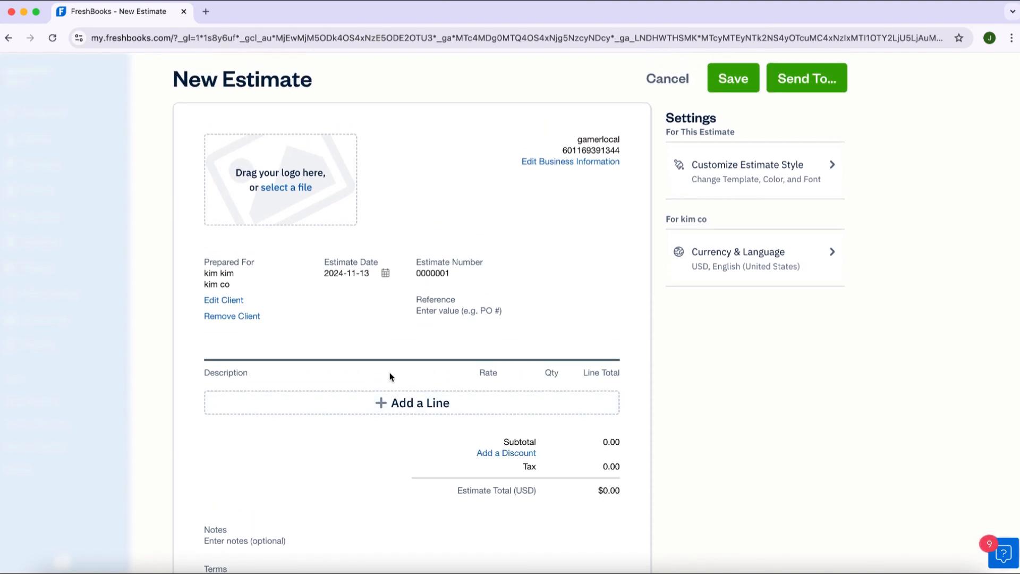
click(731, 80)
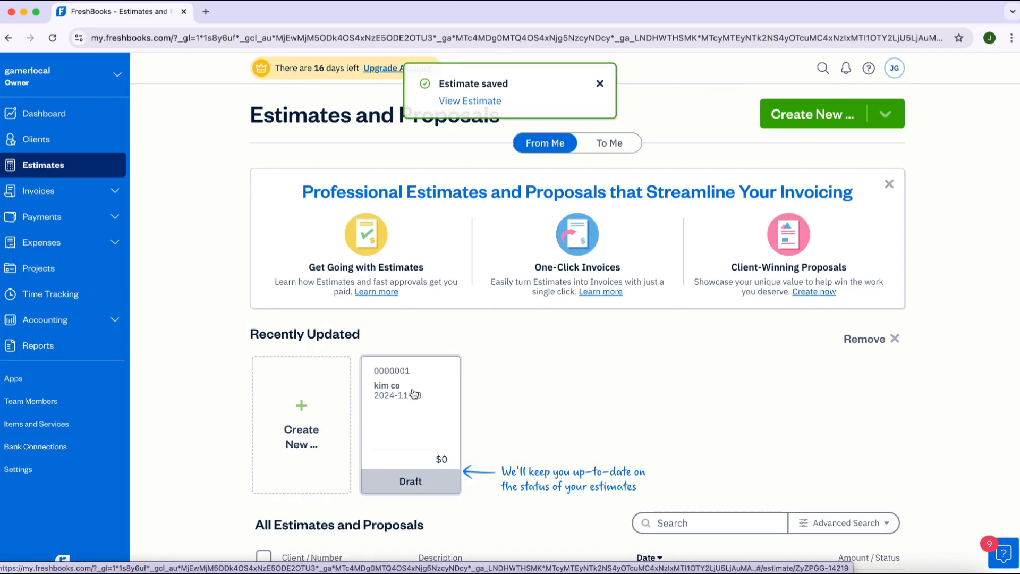
- Look over the Projects page and its list of all projects
click(49, 269)
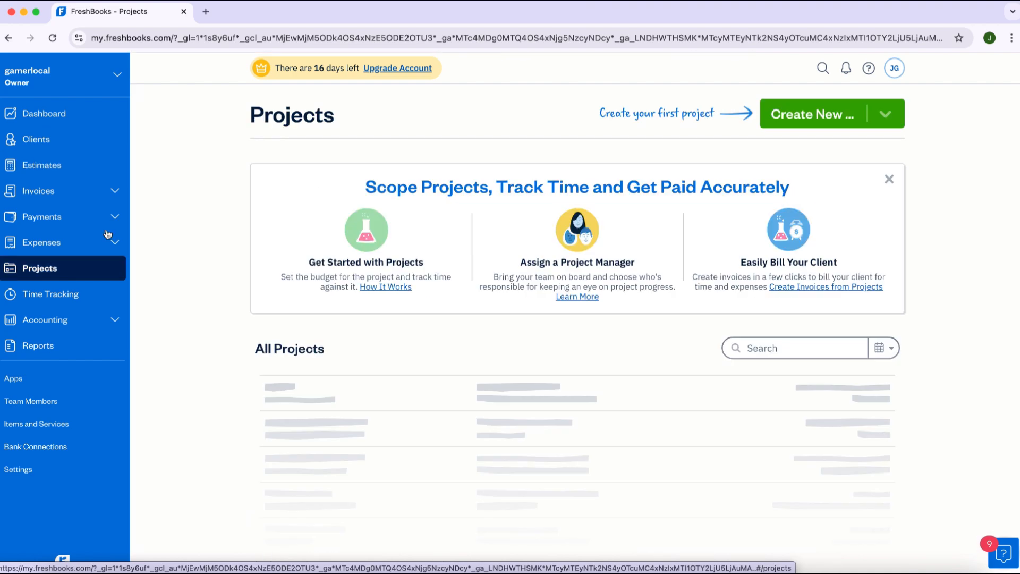
scroll(423, 338, down, 3)
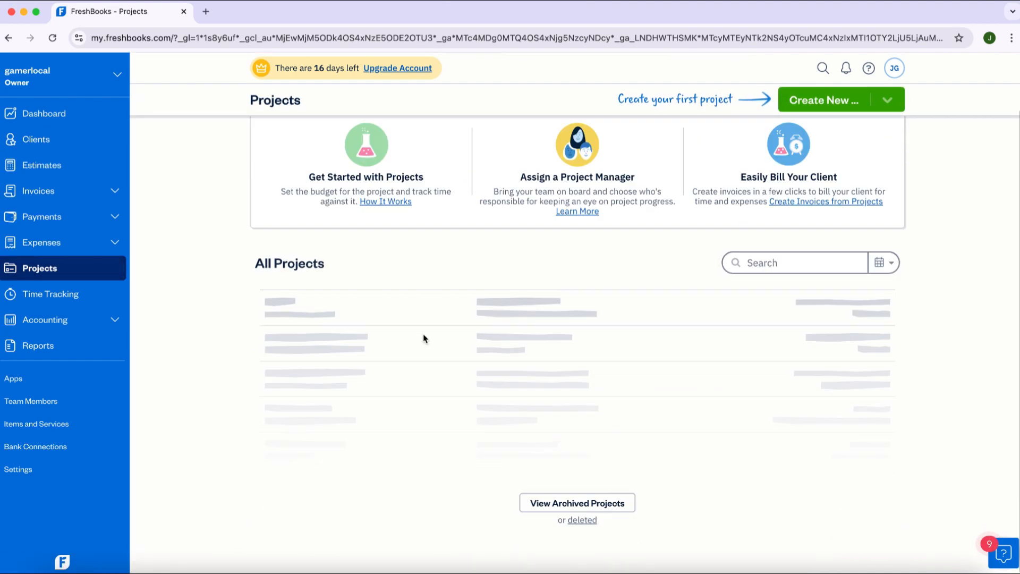
scroll(423, 338, up, 2)
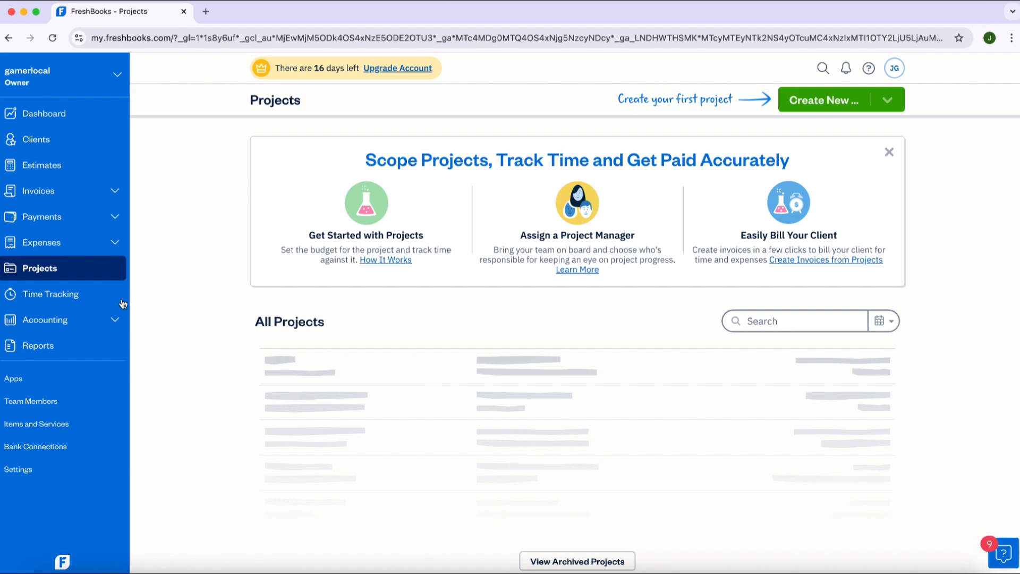
- Log a one-hour time entry in Time Tracking for Internal (gamerlocal) with the service freelancer
click(60, 294)
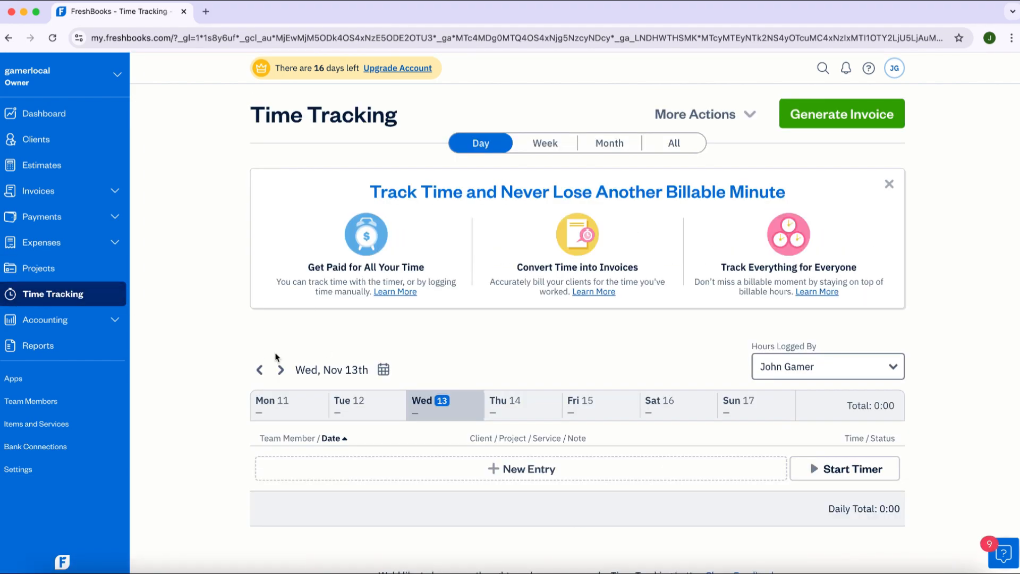
scroll(212, 322, down, 2)
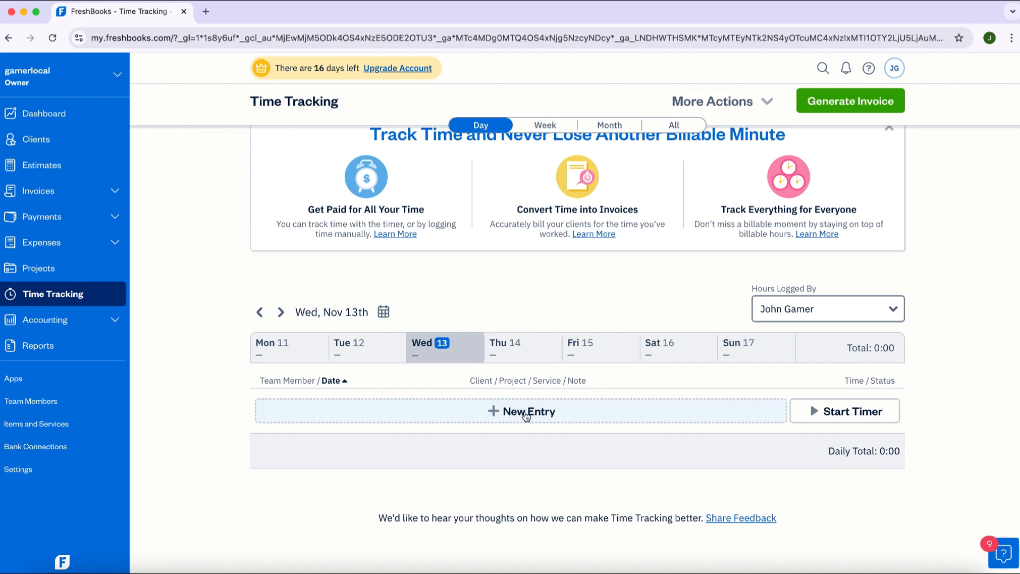
click(530, 413)
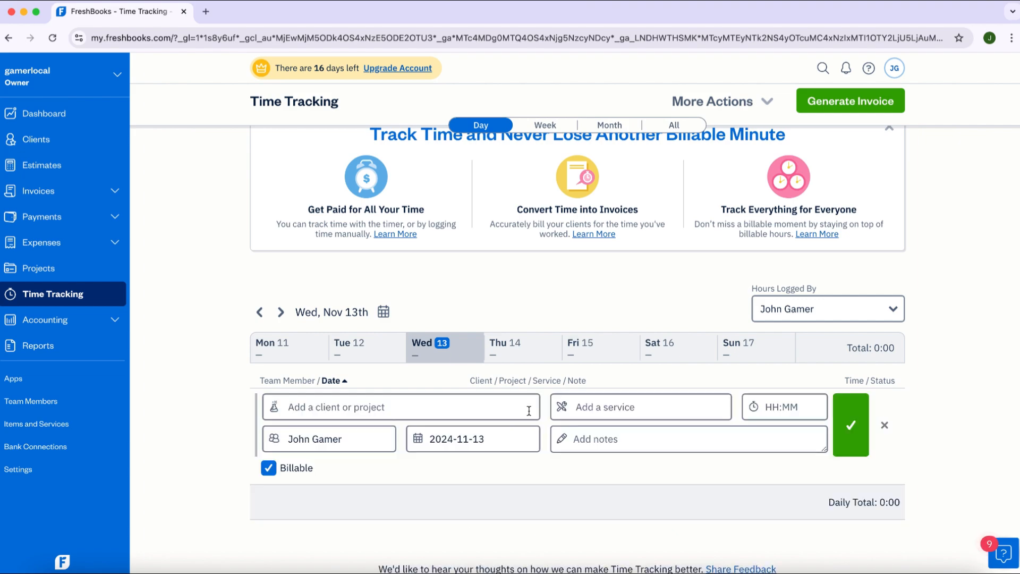
click(338, 407)
click(360, 446)
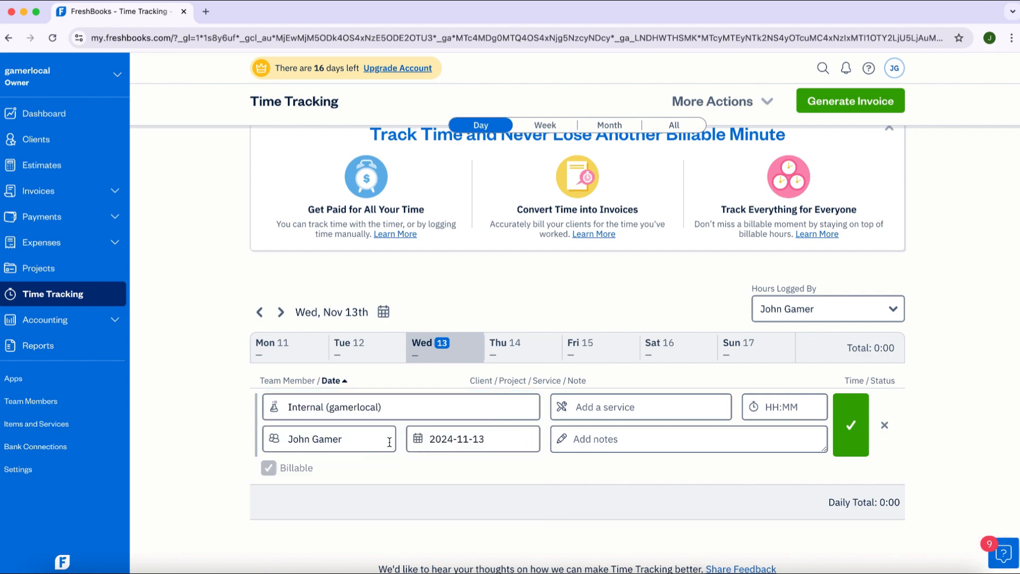
click(599, 406)
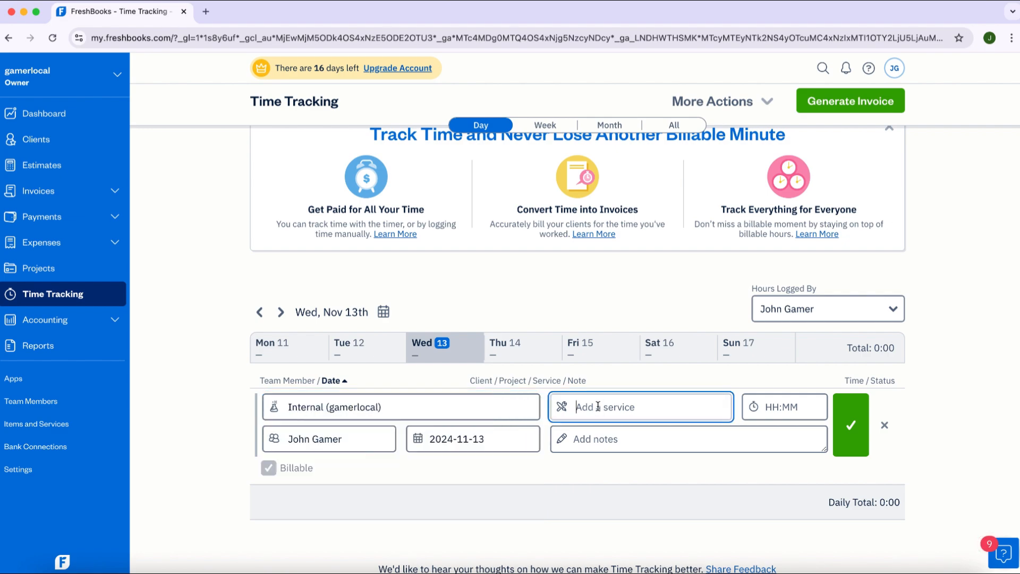
text(freelancer)
click(789, 406)
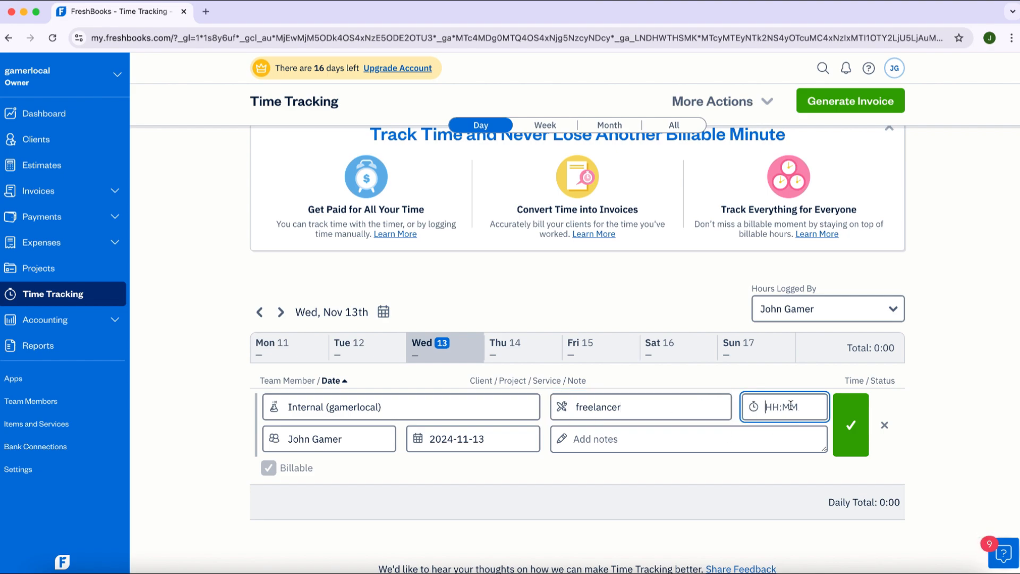
text(1)
click(845, 422)
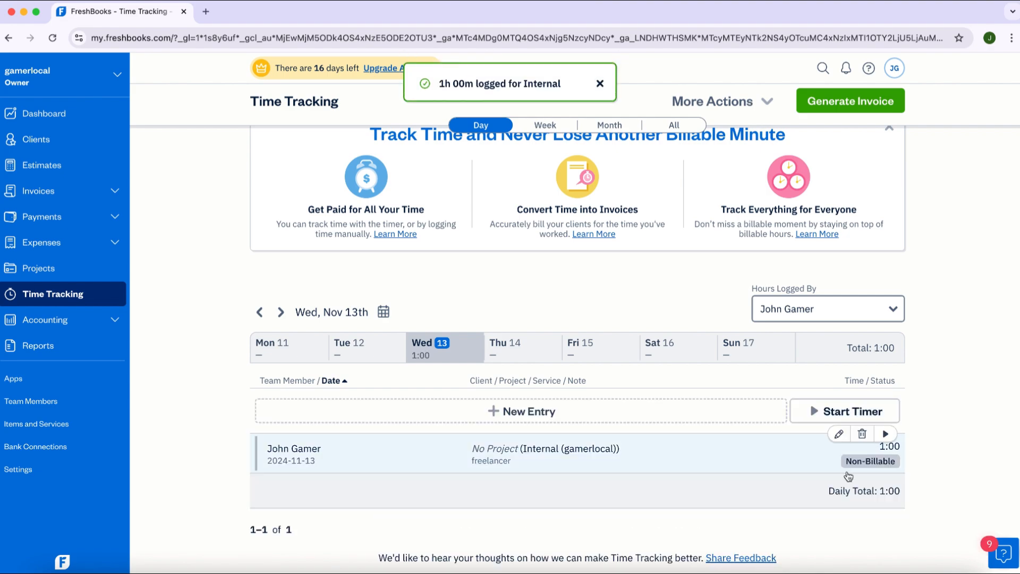
- Start a time-tracking timer without a client, and discard it without logging any time
scroll(861, 471, down, 2)
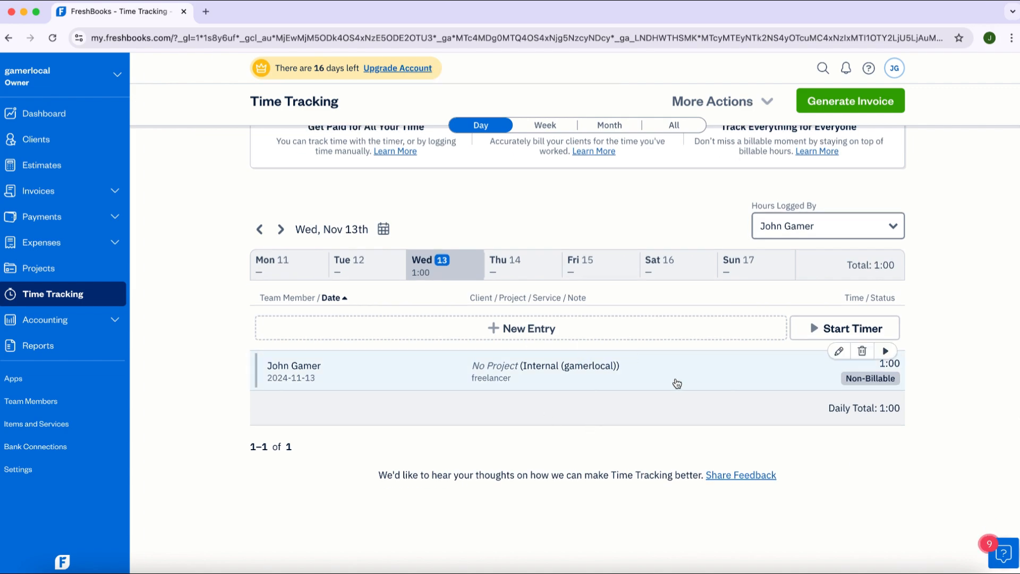
click(810, 328)
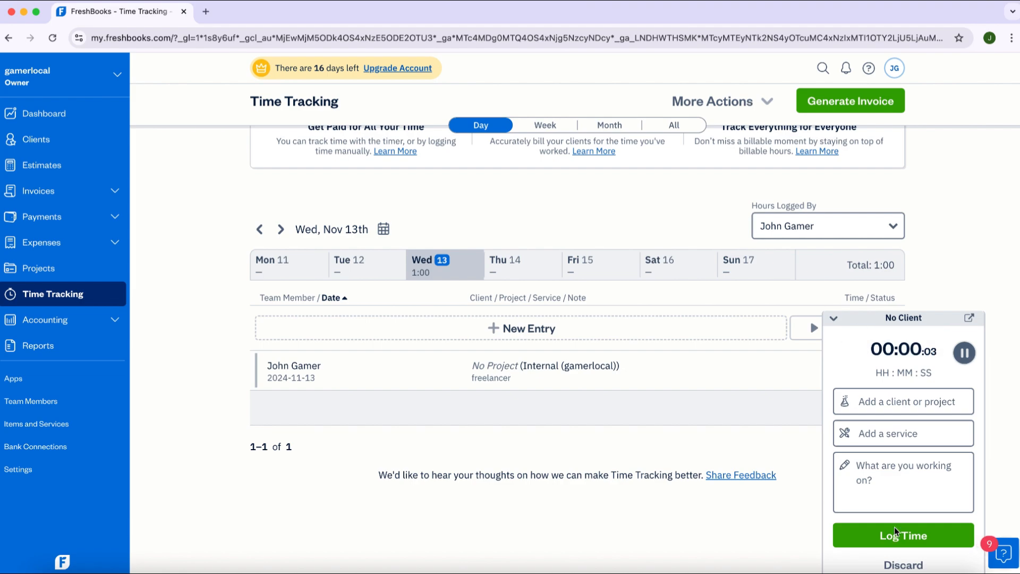
click(903, 564)
click(635, 292)
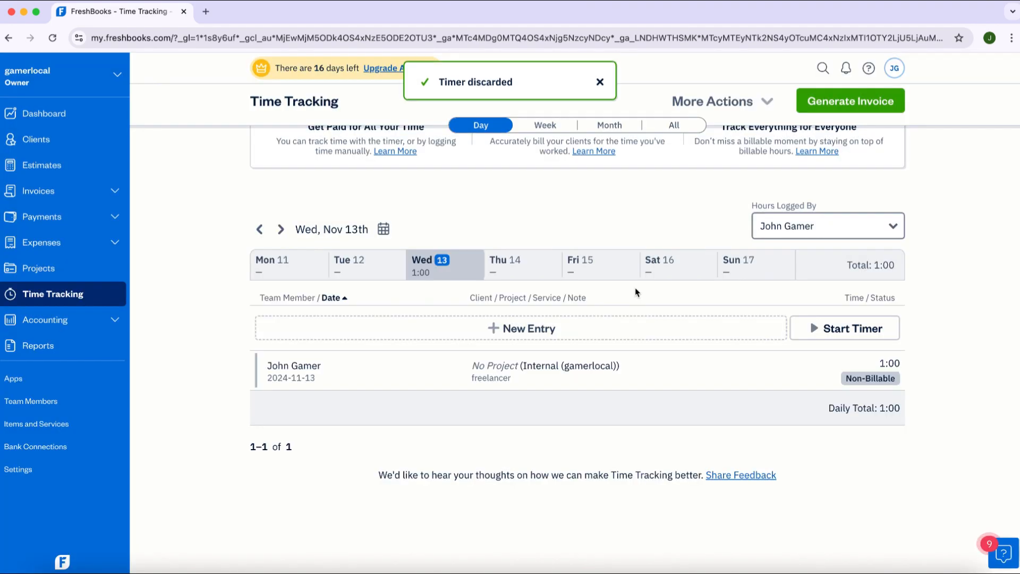
- Look over the Accounting page's bank reconciliation, accounting reports and Update Your Books sections
click(59, 319)
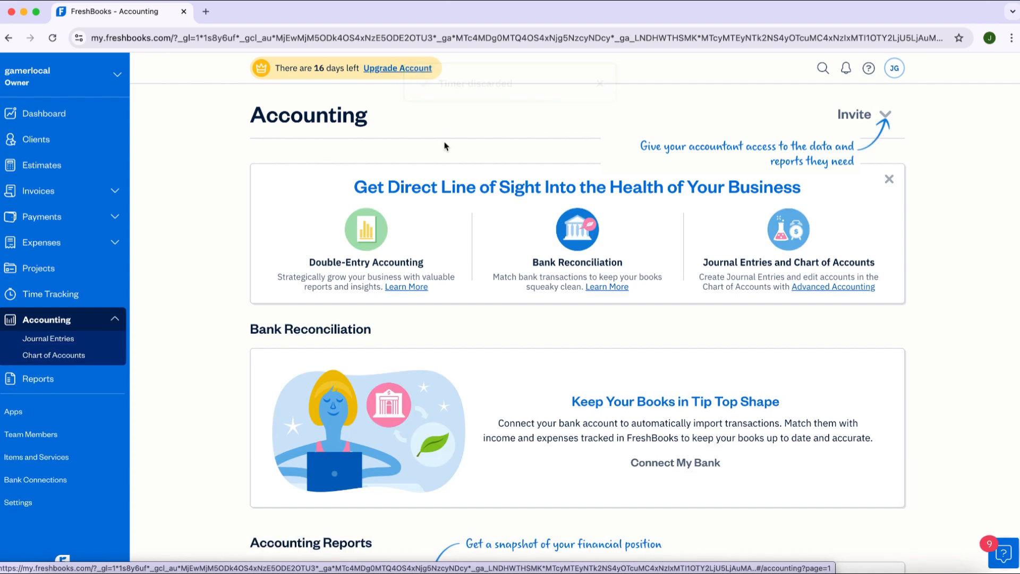
scroll(471, 398, down, 4)
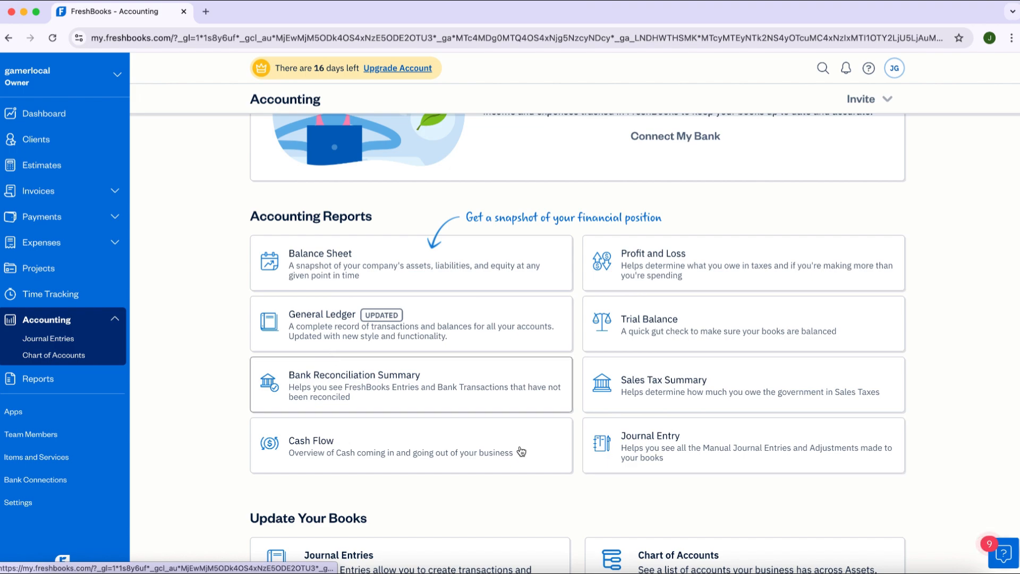
scroll(439, 461, down, 3)
scroll(440, 465, up, 5)
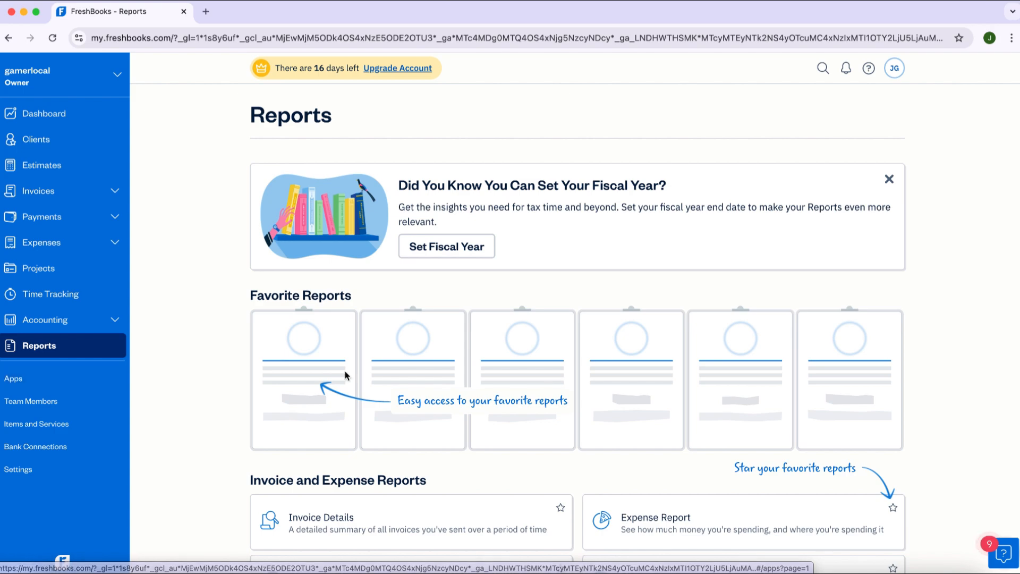
- Review the report categories on the Reports page from invoices and expenses down to logs, and return to the Dashboard
scroll(342, 375, down, 6)
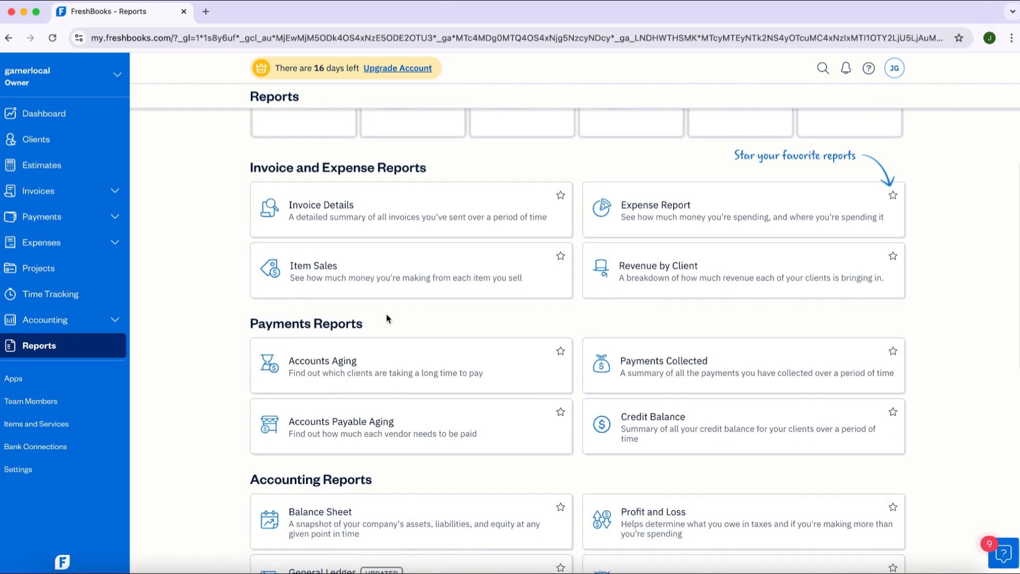
scroll(386, 318, down, 3)
scroll(405, 317, down, 6)
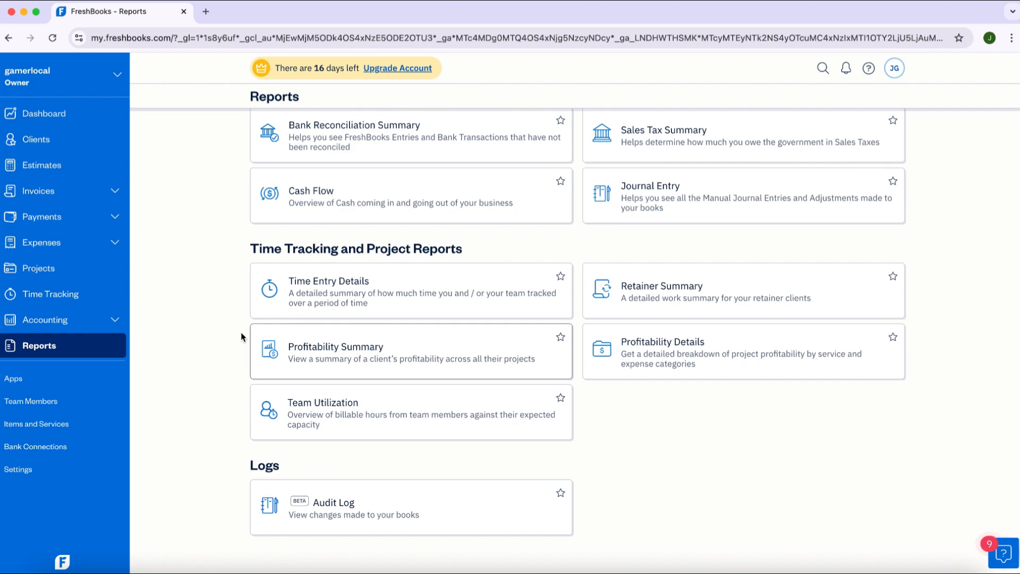
scroll(475, 408, up, 5)
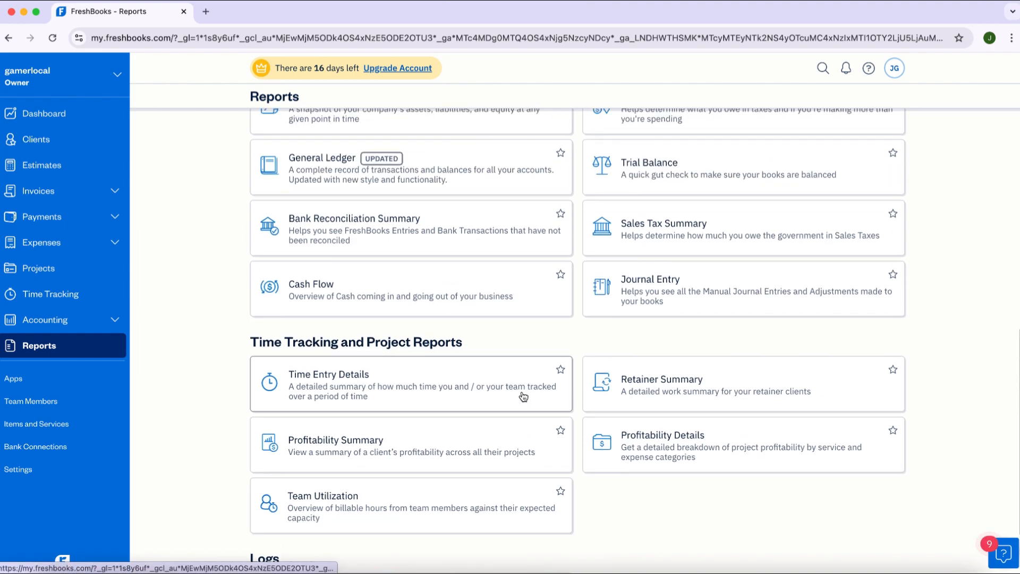
scroll(523, 397, up, 5)
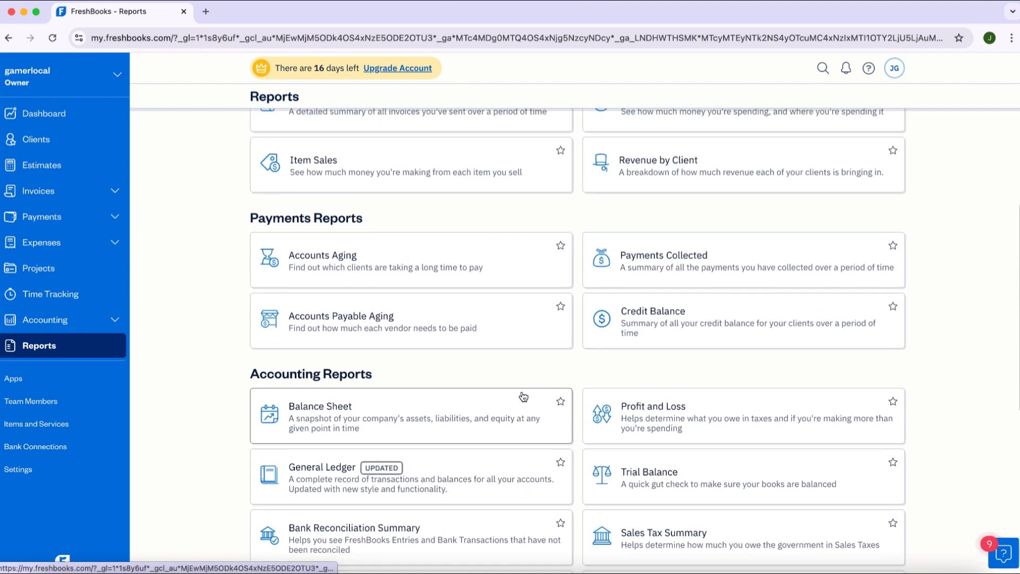
scroll(523, 397, up, 5)
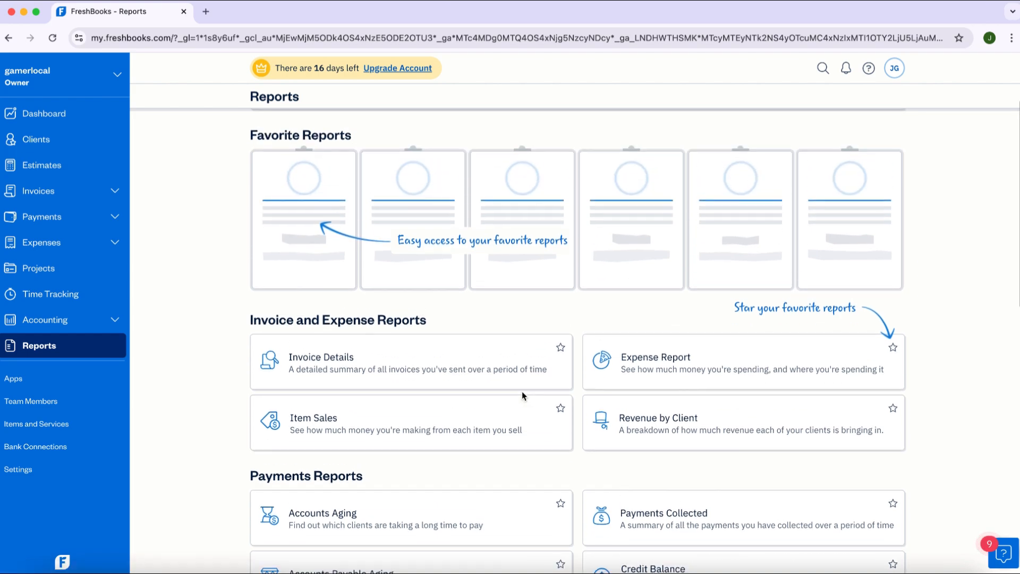
click(43, 113)
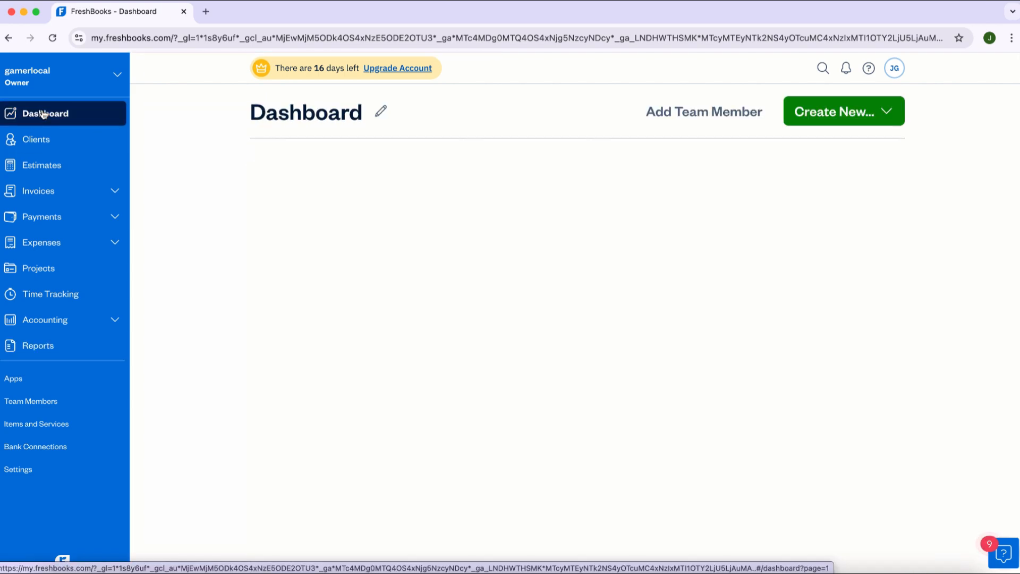